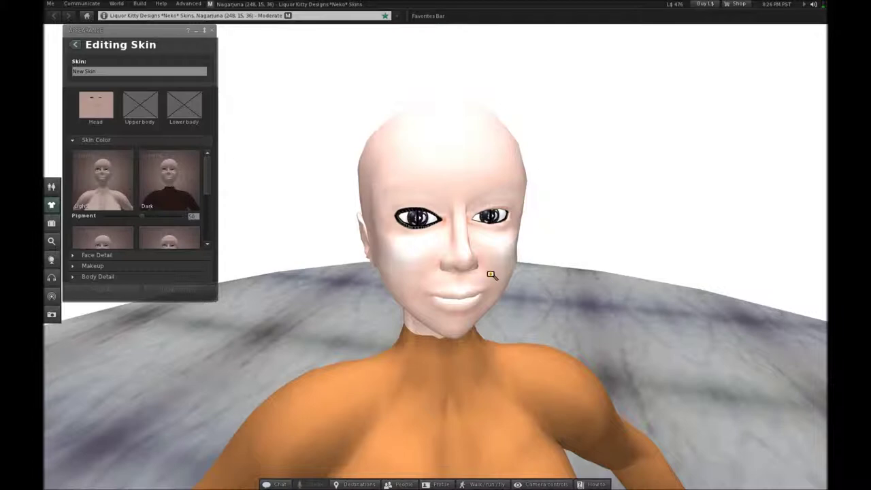
{"action": "left_click_drag", "start_coordinate": [445, 273], "coordinate": [371, 269]}
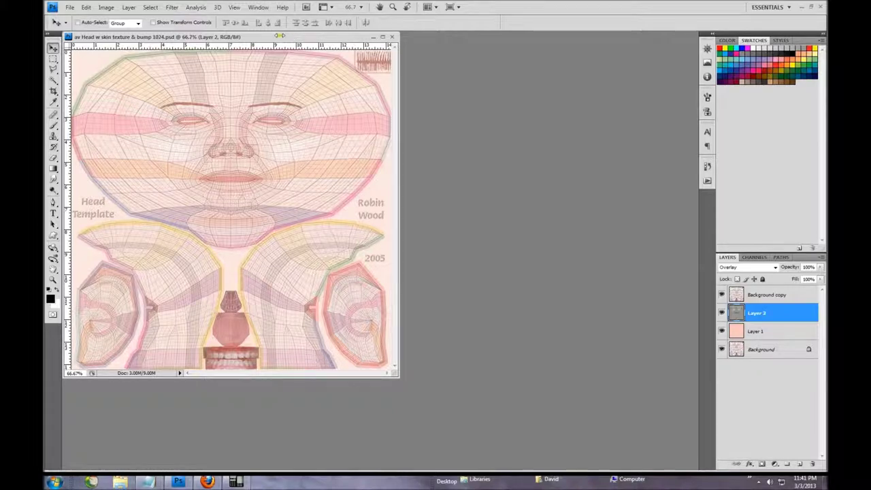
Hide the Background copy, Layer 2 and Layer 1 layers one after another to examine the head template on the Background layer.
{"action": "left_click_drag", "start_coordinate": [328, 37], "coordinate": [534, 92]}
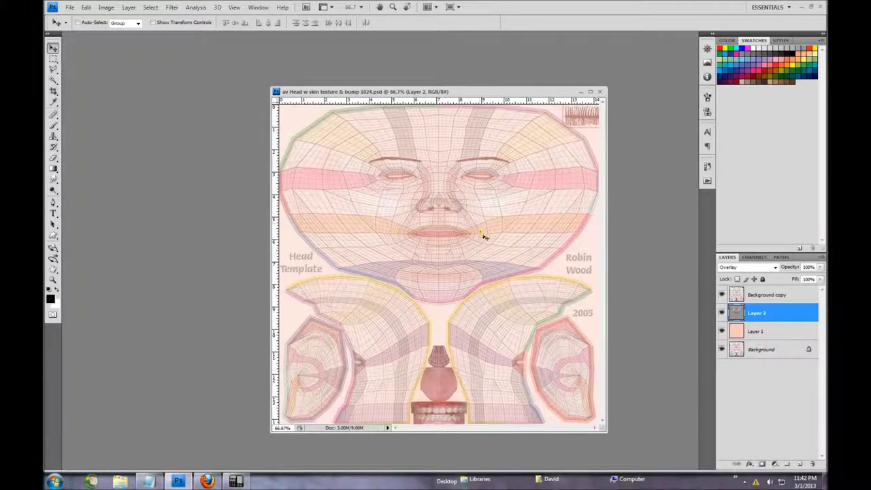
{"action": "left_click", "coordinate": [723, 294]}
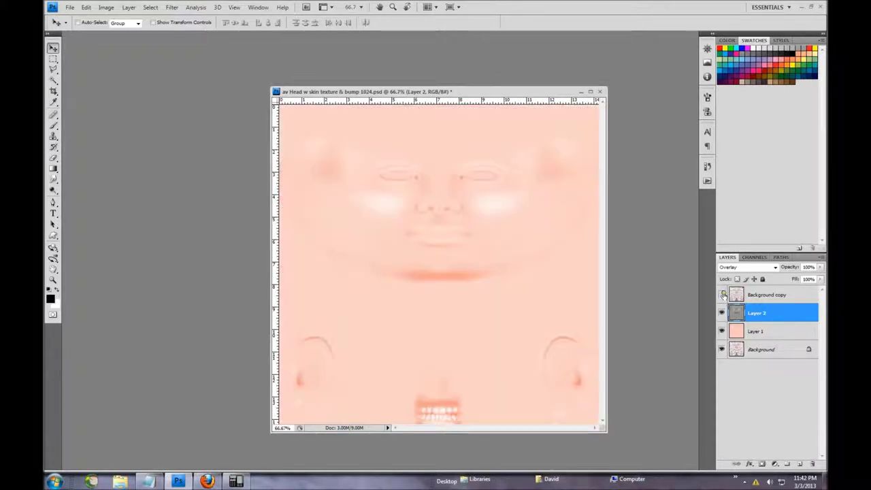
{"action": "left_click", "coordinate": [723, 294]}
{"action": "left_click", "coordinate": [723, 294]}
{"action": "left_click", "coordinate": [723, 313]}
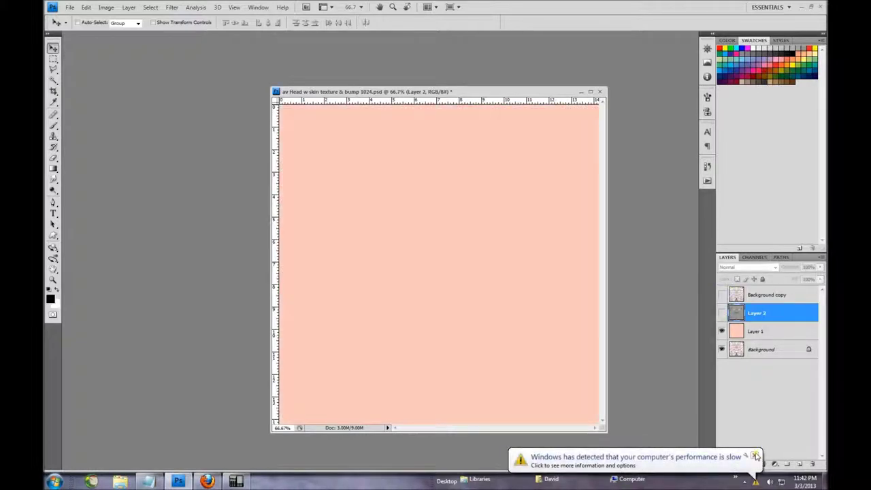
{"action": "left_click", "coordinate": [755, 456]}
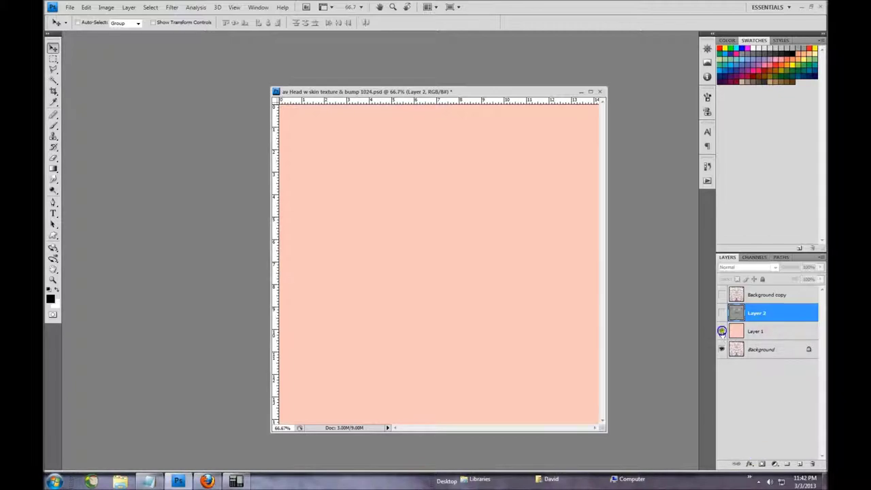
{"action": "left_click", "coordinate": [722, 331]}
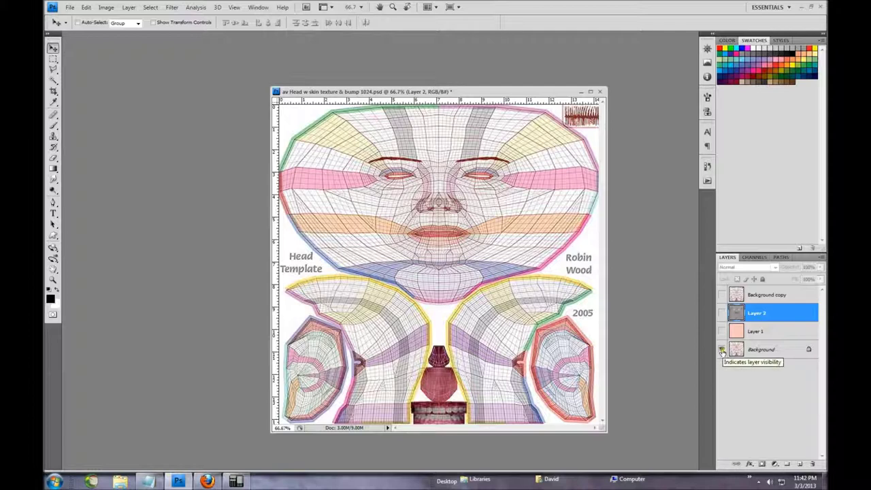
{"action": "left_click", "coordinate": [769, 350]}
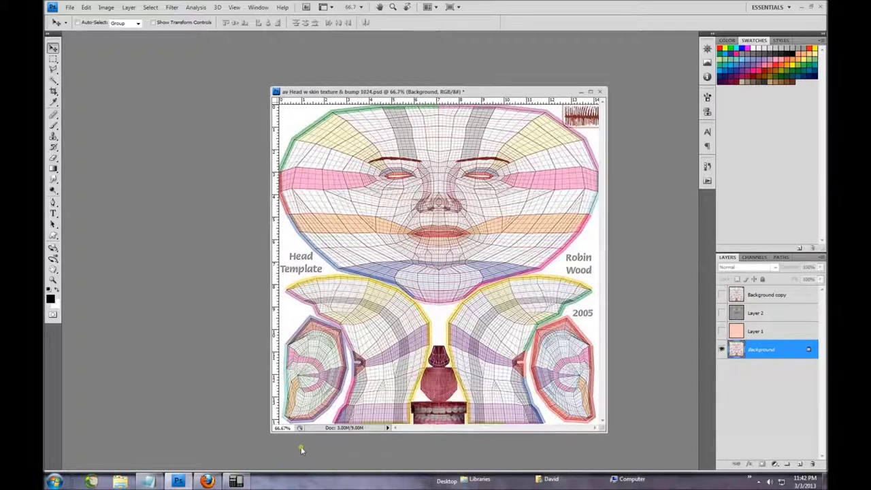
Consult the Robin Wood http.txt note for the template web addresses and move the head template's document window up.
{"action": "left_click", "coordinate": [148, 482]}
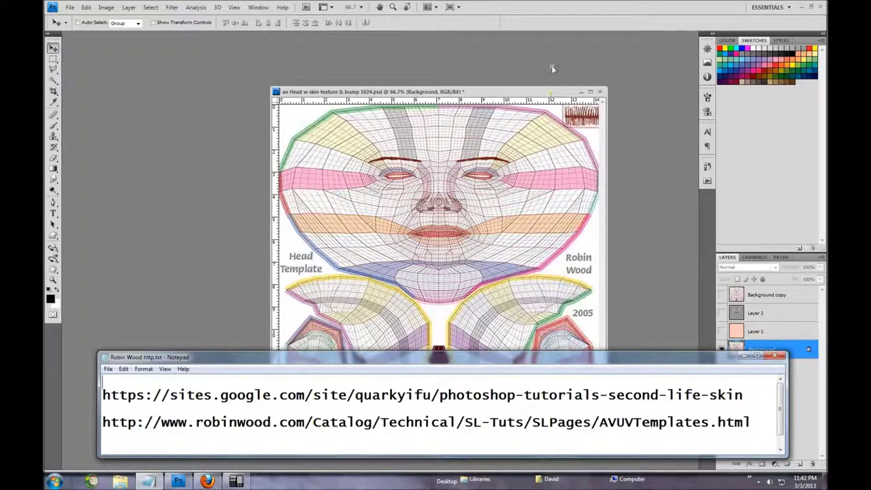
{"action": "left_click", "coordinate": [524, 95]}
{"action": "left_click_drag", "start_coordinate": [524, 96], "coordinate": [511, 37]}
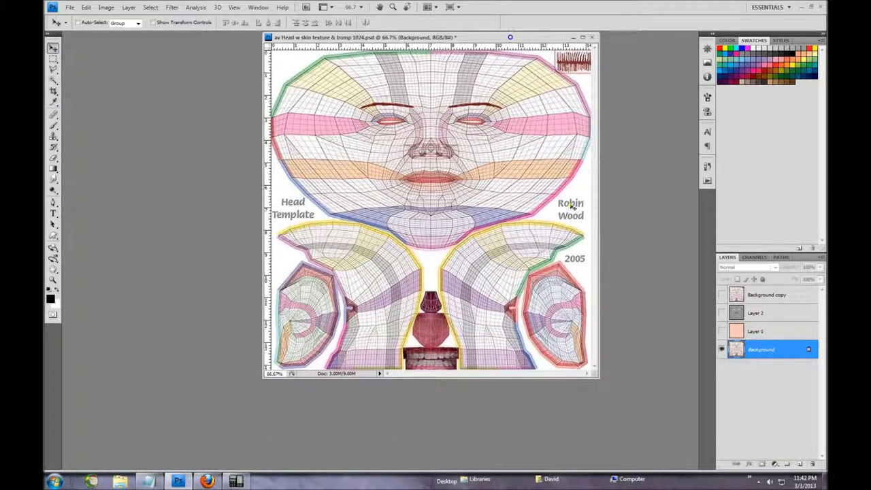
{"action": "left_click", "coordinate": [149, 481]}
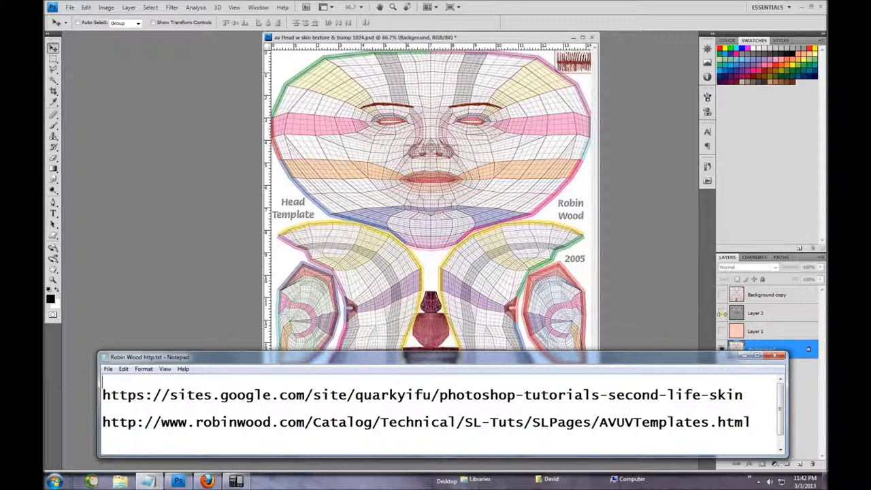
Make Layer 2, Layer 1 and Background copy visible again, with Layer 2 as the active layer.
{"action": "left_click", "coordinate": [722, 313]}
{"action": "left_click", "coordinate": [722, 315]}
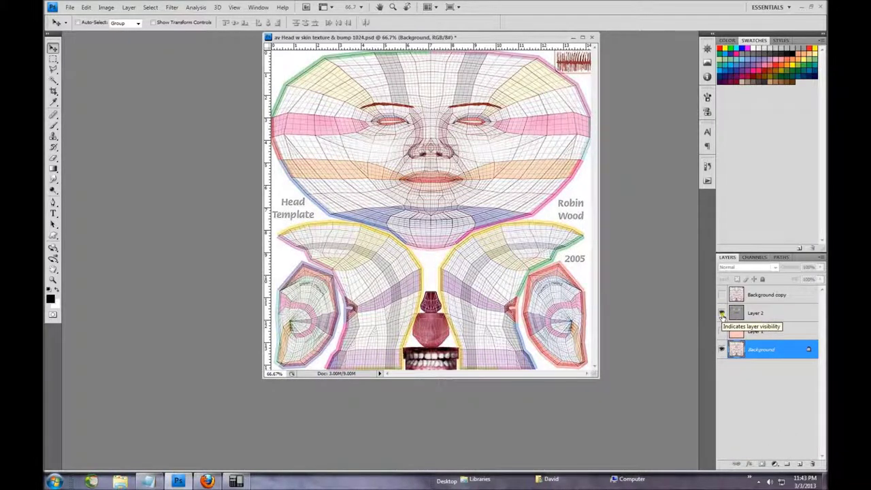
{"action": "left_click", "coordinate": [722, 313]}
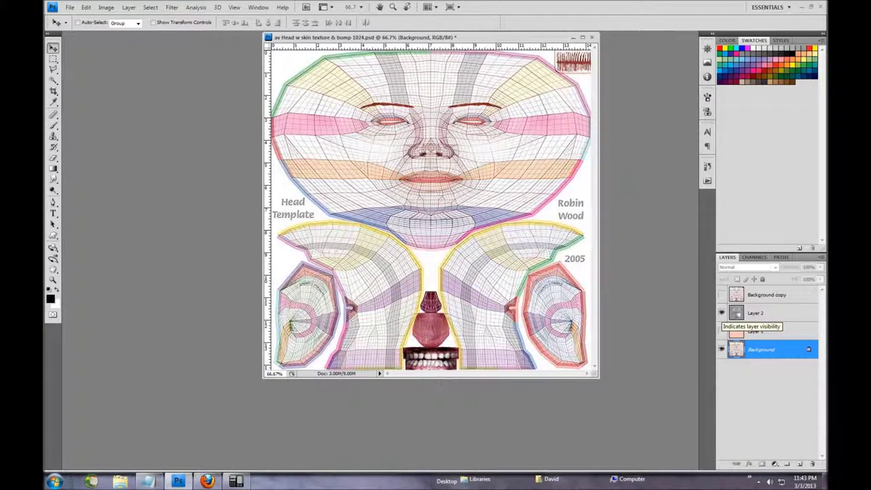
{"action": "left_click", "coordinate": [757, 314]}
{"action": "left_click", "coordinate": [722, 332]}
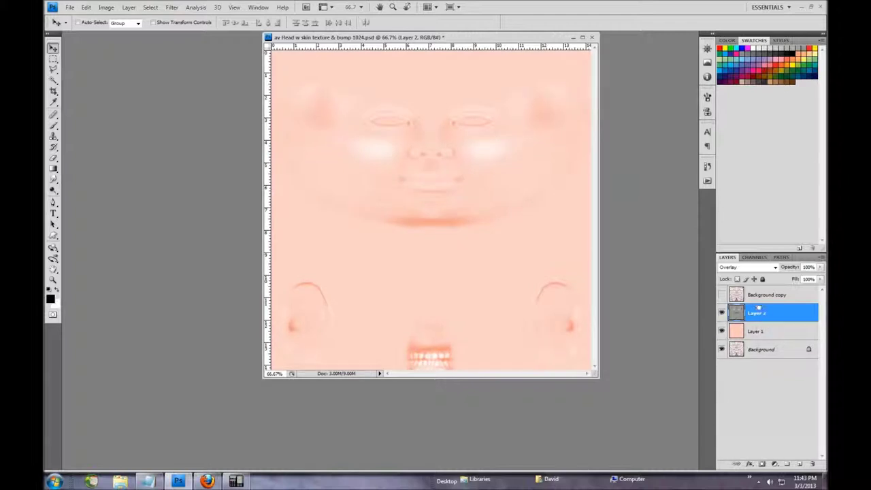
{"action": "left_click", "coordinate": [722, 295]}
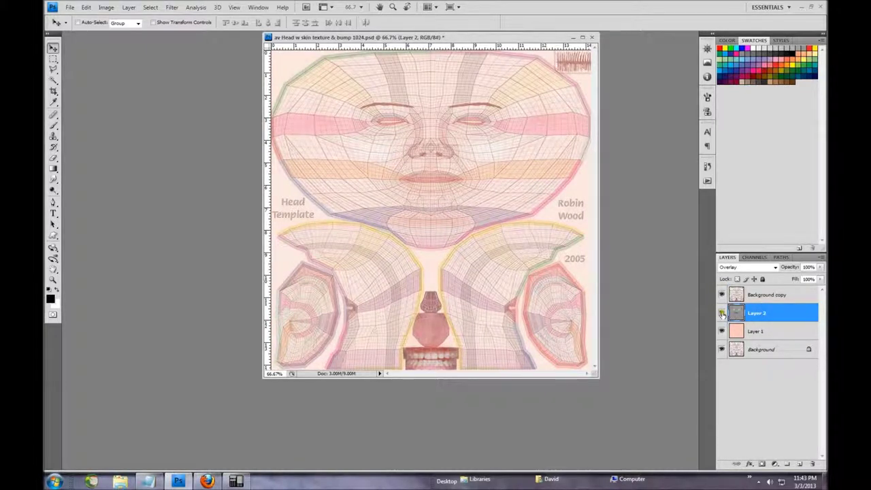
Enlarge the floating document window across most of the workspace for close work on the eye beside the nose.
{"action": "left_click_drag", "start_coordinate": [495, 38], "coordinate": [516, 106]}
{"action": "left_click_drag", "start_coordinate": [461, 185], "coordinate": [492, 196]}
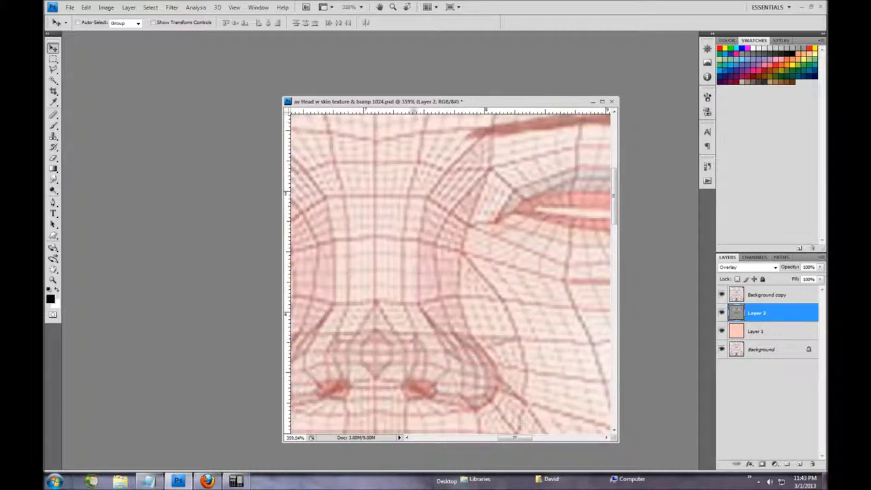
{"action": "left_click_drag", "start_coordinate": [325, 101], "coordinate": [158, 40]}
{"action": "left_click_drag", "start_coordinate": [452, 381], "coordinate": [713, 463]}
{"action": "left_click_drag", "start_coordinate": [425, 40], "coordinate": [440, 69]}
{"action": "scroll", "coordinate": [404, 169], "scroll_direction": "up", "scroll_amount": 4}
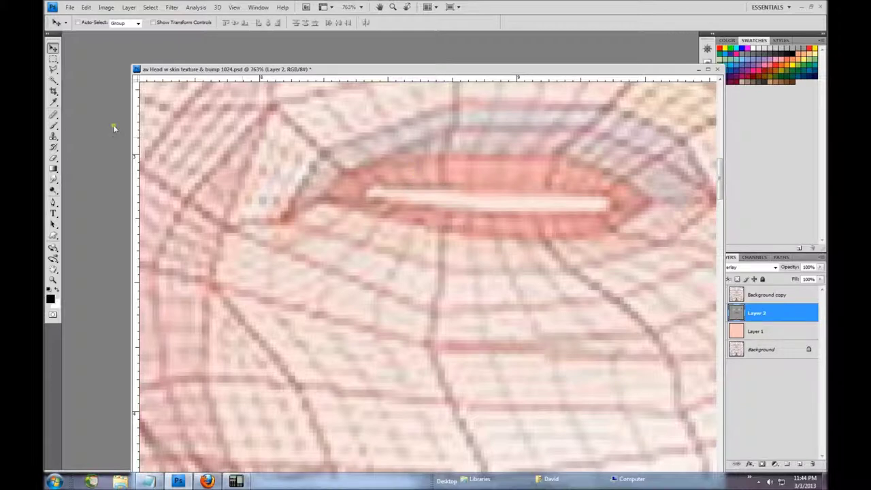
Outline the red eye opening along the template's edges with the Polygonal Lasso tool and close it into a selection.
{"action": "left_click", "coordinate": [54, 72]}
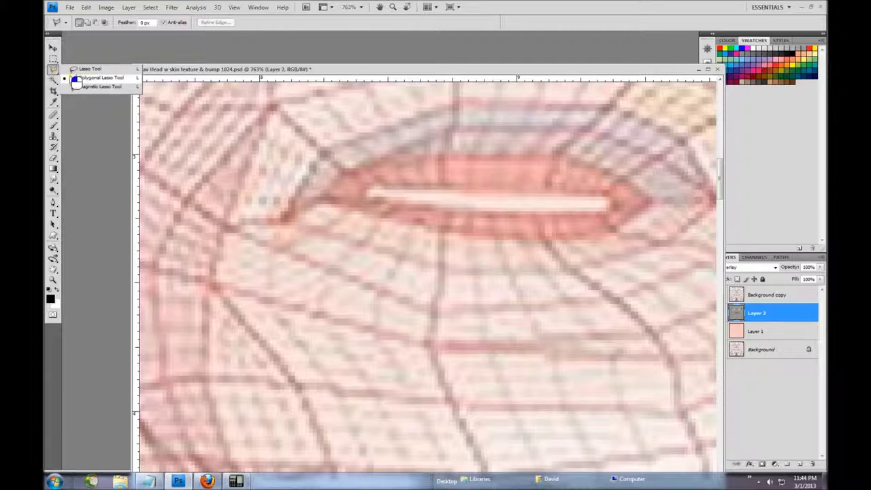
{"action": "left_click", "coordinate": [54, 70]}
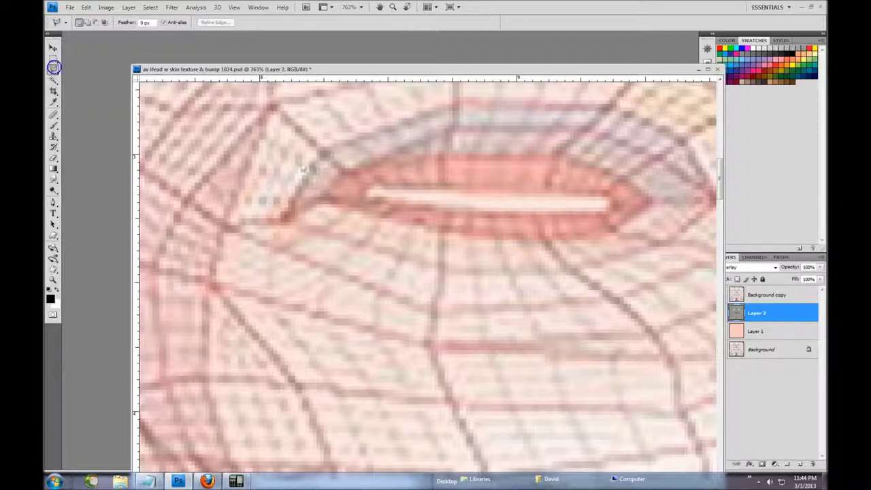
{"action": "left_click", "coordinate": [328, 196]}
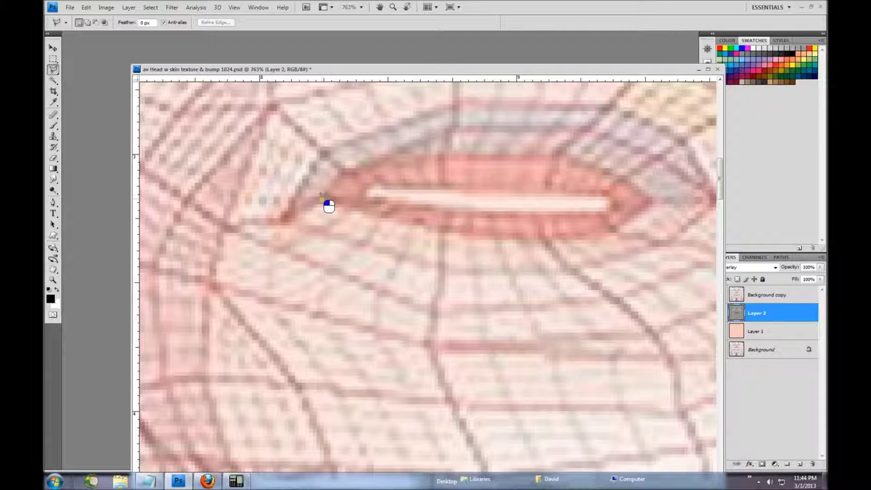
{"action": "left_click", "coordinate": [383, 156]}
{"action": "left_click", "coordinate": [559, 154]}
{"action": "left_click", "coordinate": [612, 166]}
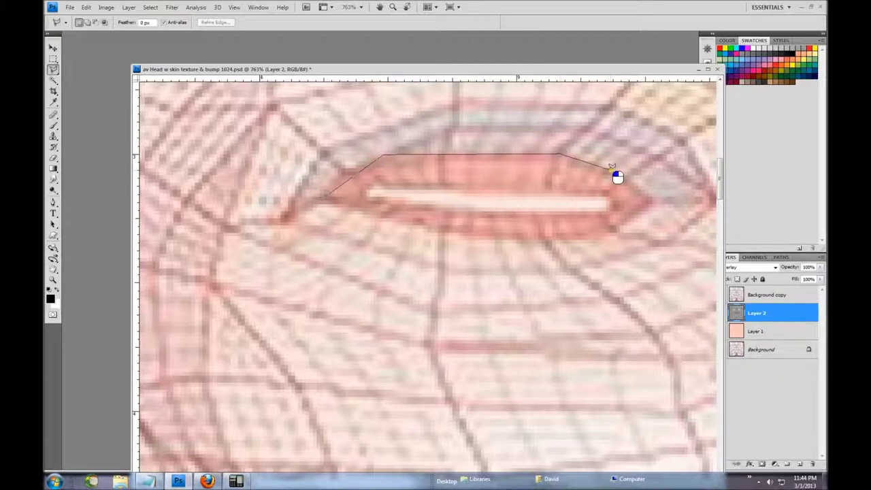
{"action": "left_click", "coordinate": [651, 197]}
{"action": "left_click", "coordinate": [425, 231]}
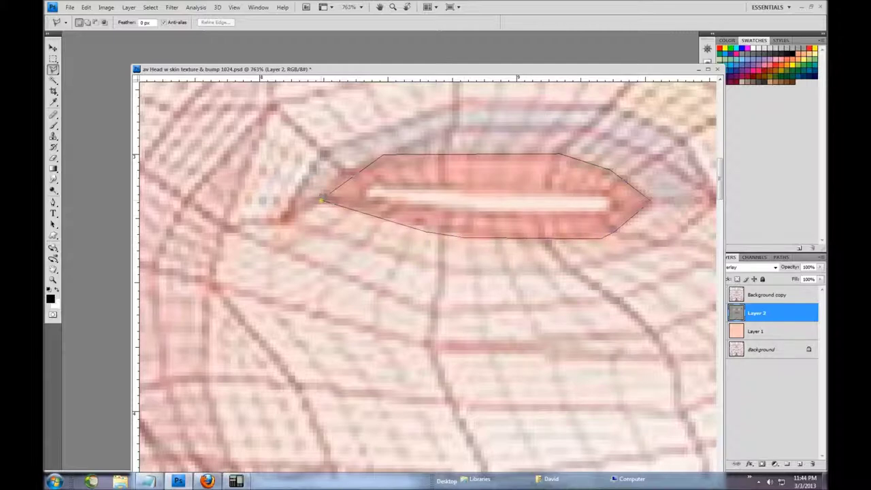
{"action": "left_click", "coordinate": [320, 198]}
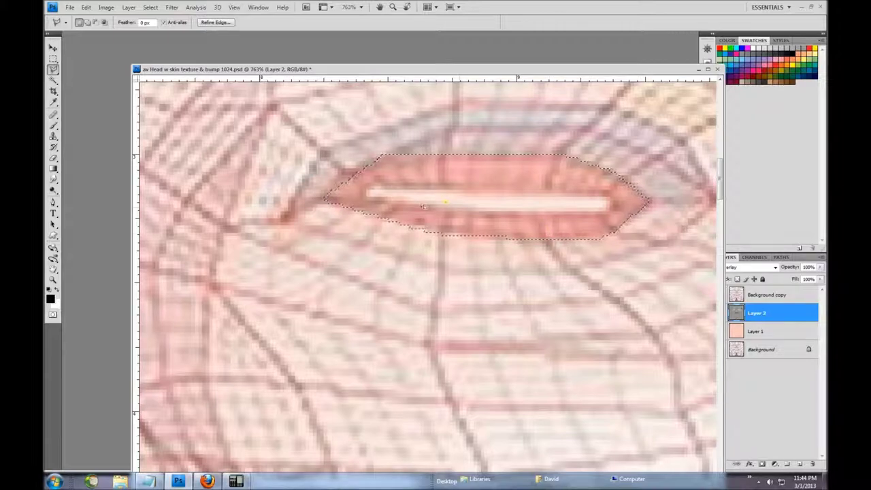
Toggle the Background copy layer's visibility to compare the eye selection with the skin texture underneath.
{"action": "scroll", "coordinate": [548, 140], "scroll_direction": "down", "scroll_amount": 3}
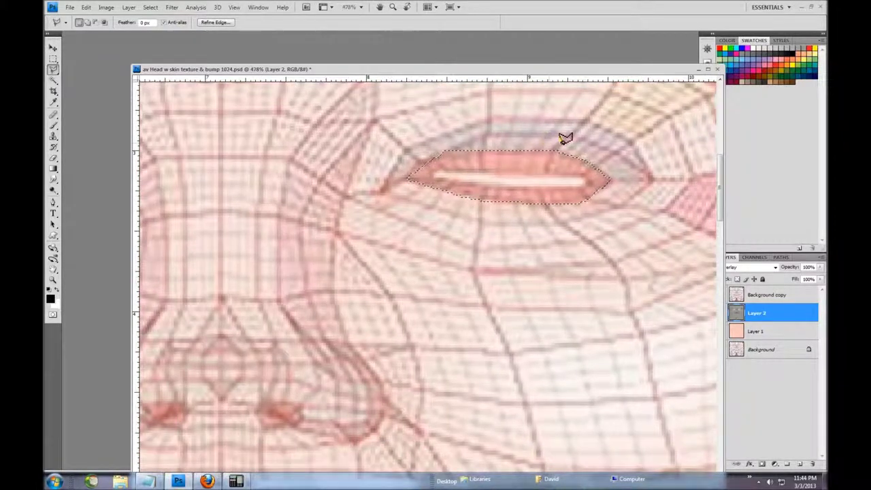
{"action": "scroll", "coordinate": [599, 116], "scroll_direction": "down", "scroll_amount": 3}
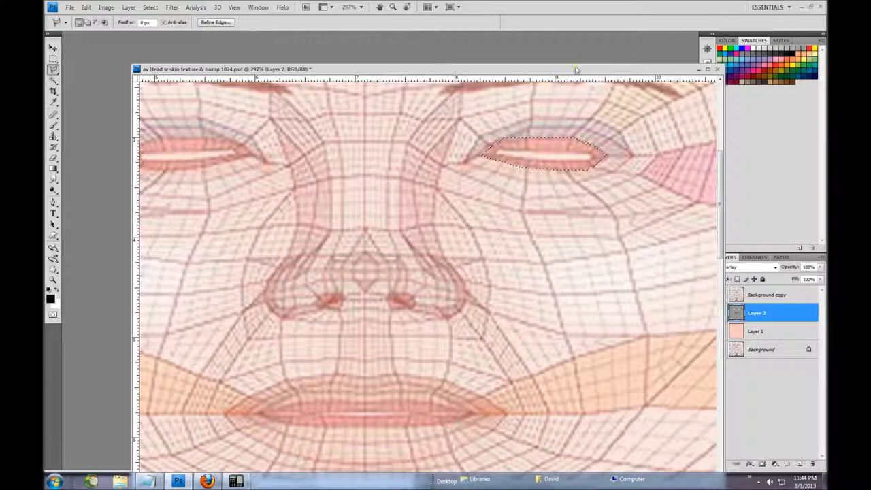
{"action": "left_click_drag", "start_coordinate": [576, 70], "coordinate": [517, 40]}
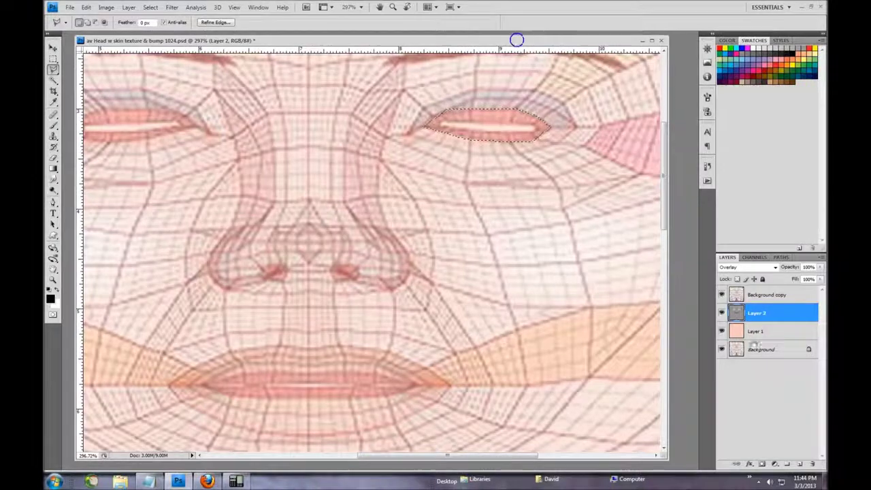
{"action": "left_click", "coordinate": [721, 294]}
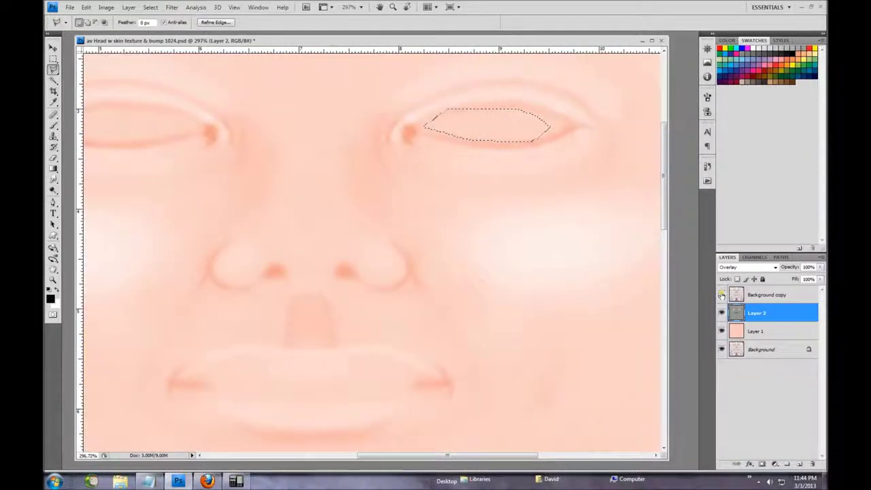
{"action": "left_click", "coordinate": [721, 294]}
{"action": "left_click", "coordinate": [721, 295]}
{"action": "left_click", "coordinate": [721, 294]}
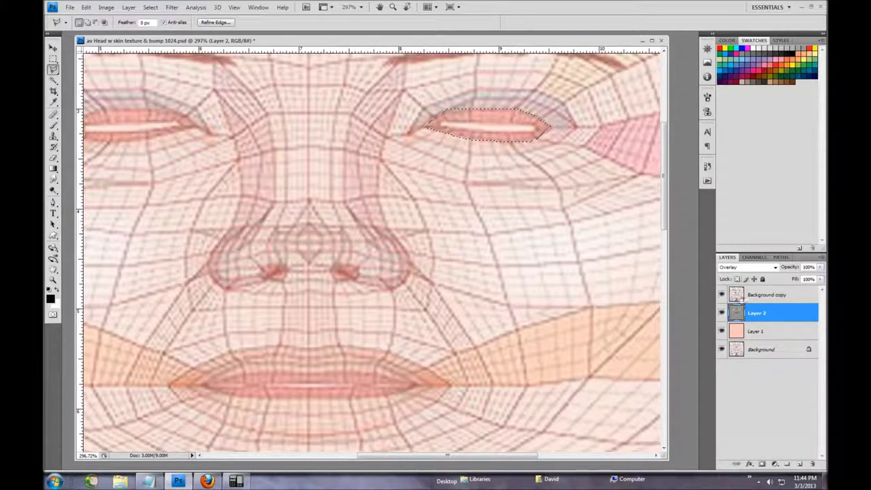
{"action": "left_click", "coordinate": [721, 294]}
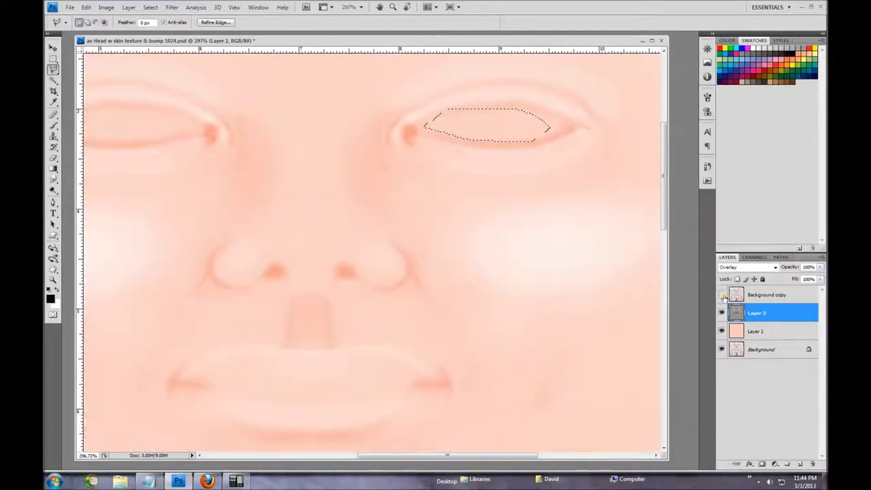
{"action": "left_click", "coordinate": [722, 294]}
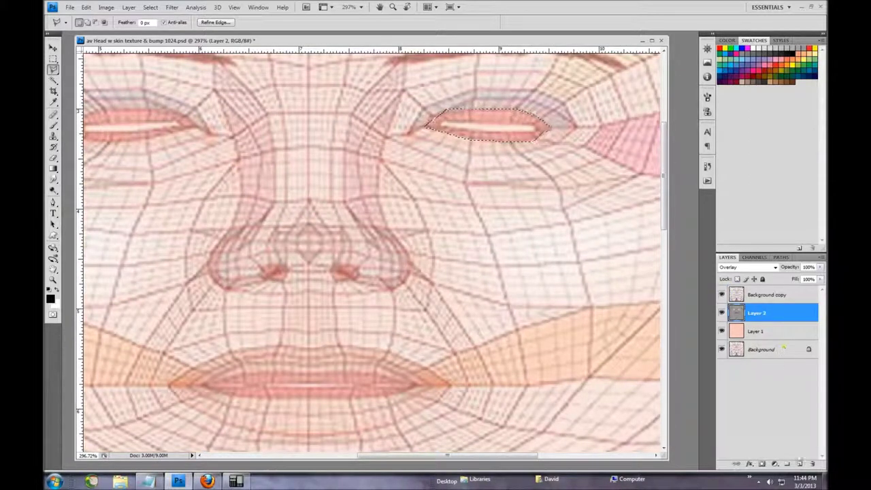
Add a new layer above Layer 2, fill the eye selection with black in Normal mode at 100% opacity, and deselect.
{"action": "left_click", "coordinate": [800, 464]}
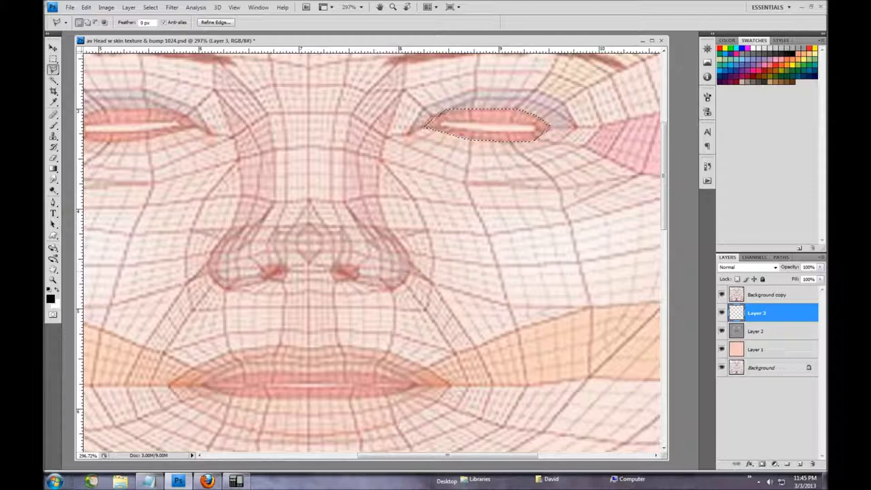
{"action": "left_click", "coordinate": [87, 7]}
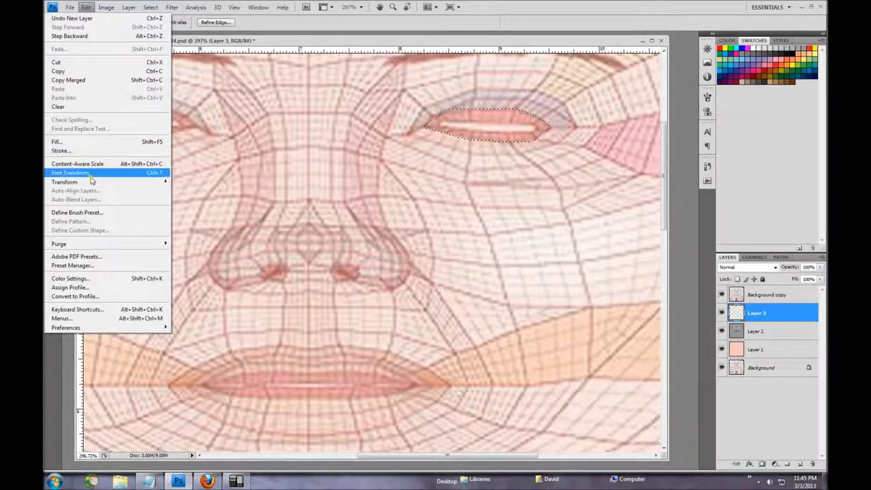
{"action": "left_click", "coordinate": [80, 142]}
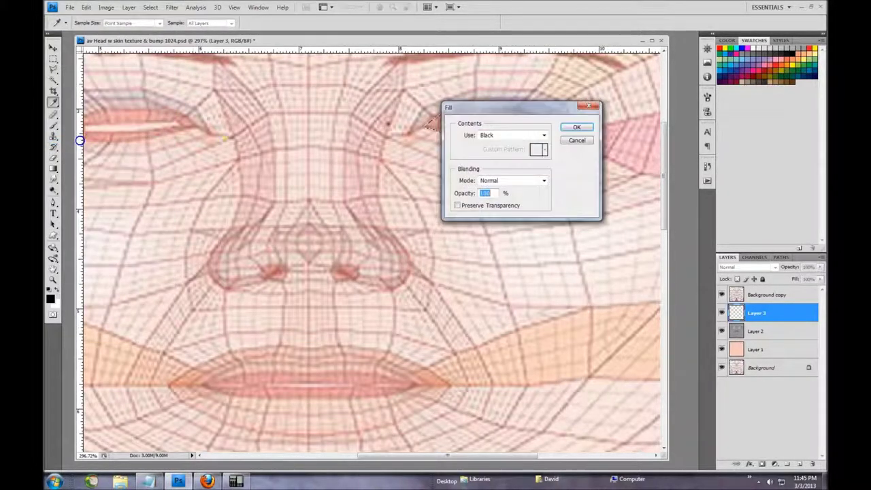
{"action": "left_click", "coordinate": [576, 129]}
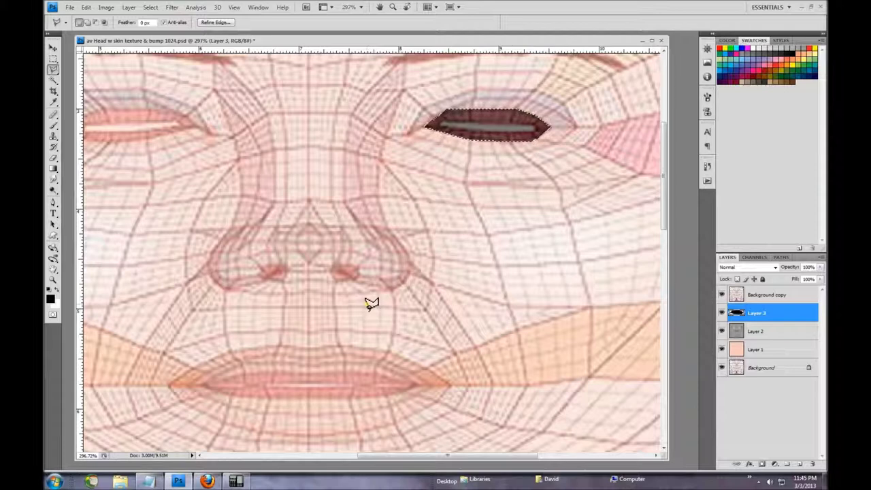
{"action": "key", "text": "ctrl+d"}
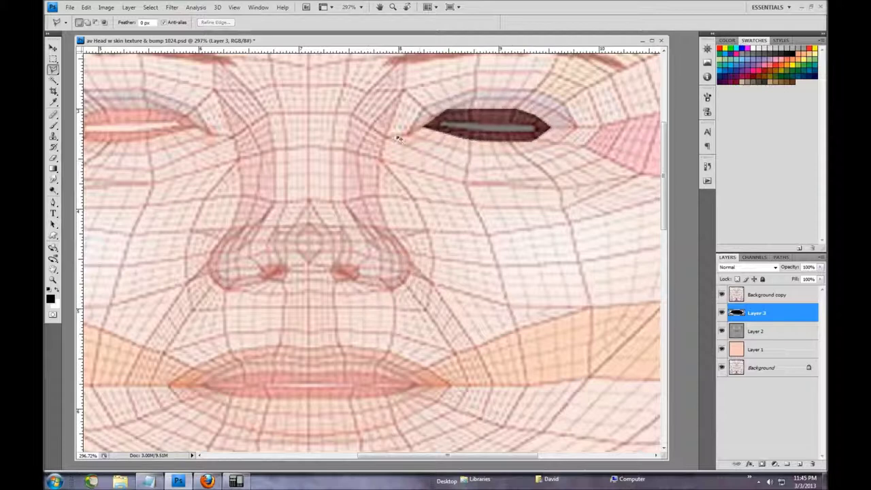
{"action": "left_click", "coordinate": [151, 8]}
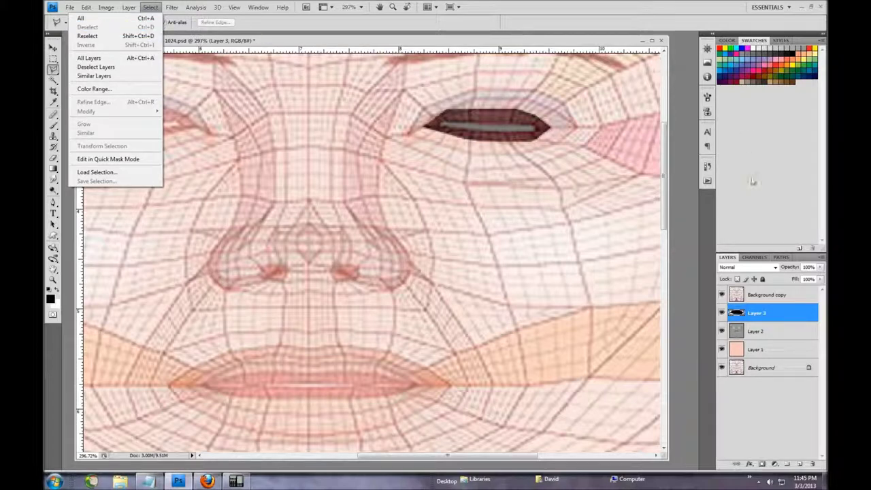
Hide the Background copy layer to examine the black eye fill against the whole face's skin texture.
{"action": "left_click", "coordinate": [763, 317]}
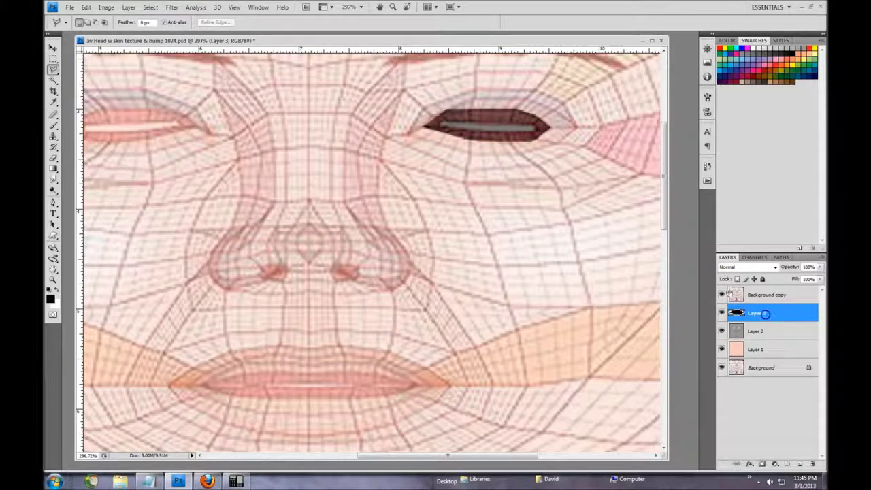
{"action": "left_click", "coordinate": [721, 294]}
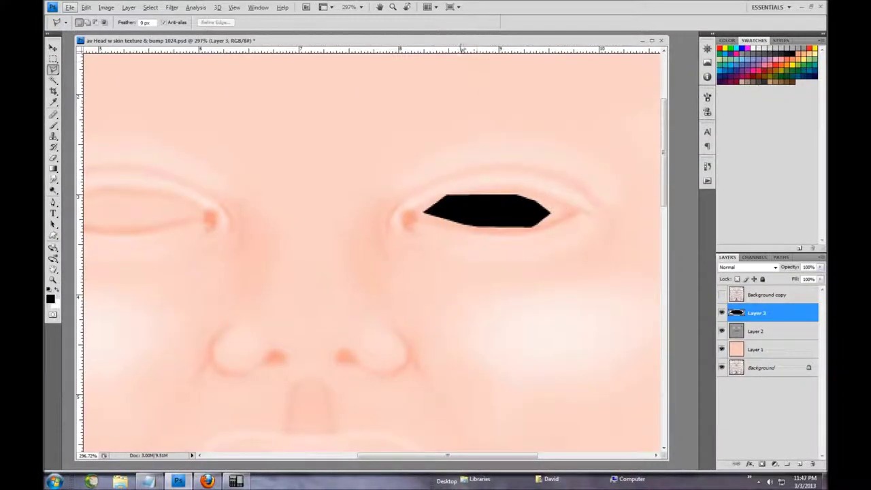
{"action": "scroll", "coordinate": [361, 153], "scroll_direction": "down", "scroll_amount": 5}
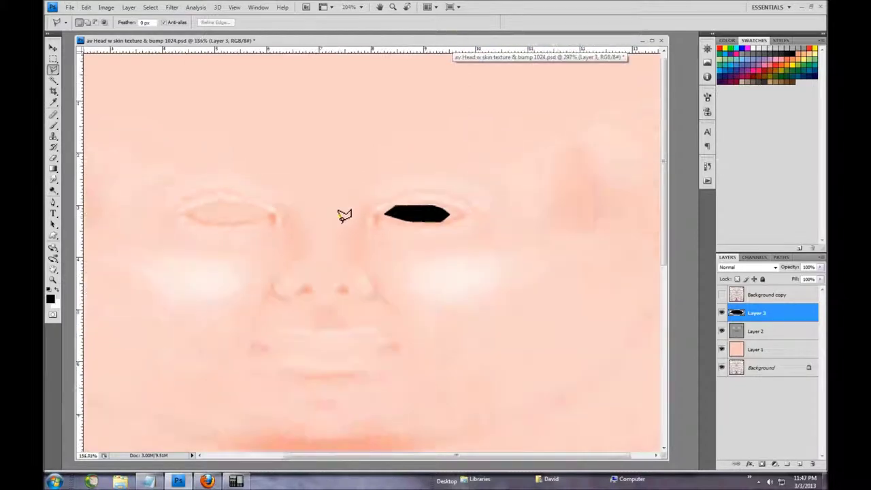
{"action": "left_click_drag", "start_coordinate": [456, 458], "coordinate": [398, 444]}
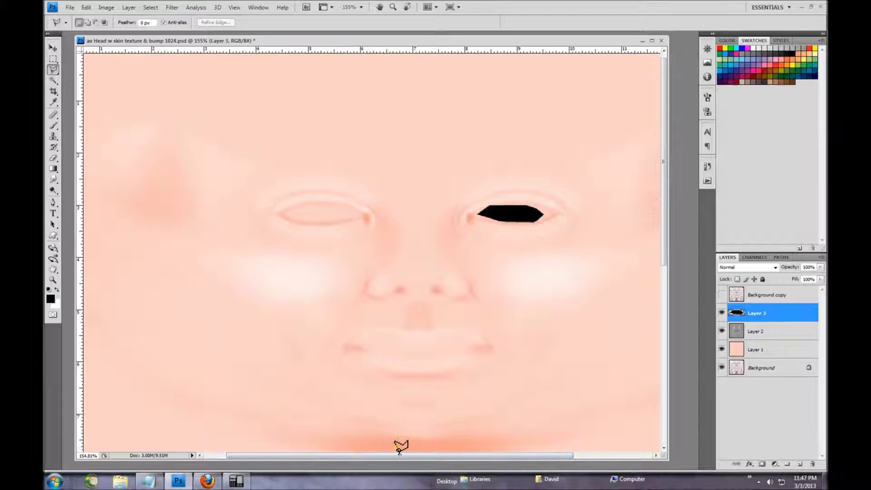
Show the Background copy template again, switch to the Pen tool in Paths mode, and add a new layer above Layer 3.
{"action": "left_click", "coordinate": [721, 295]}
{"action": "scroll", "coordinate": [347, 216], "scroll_direction": "up", "scroll_amount": 4}
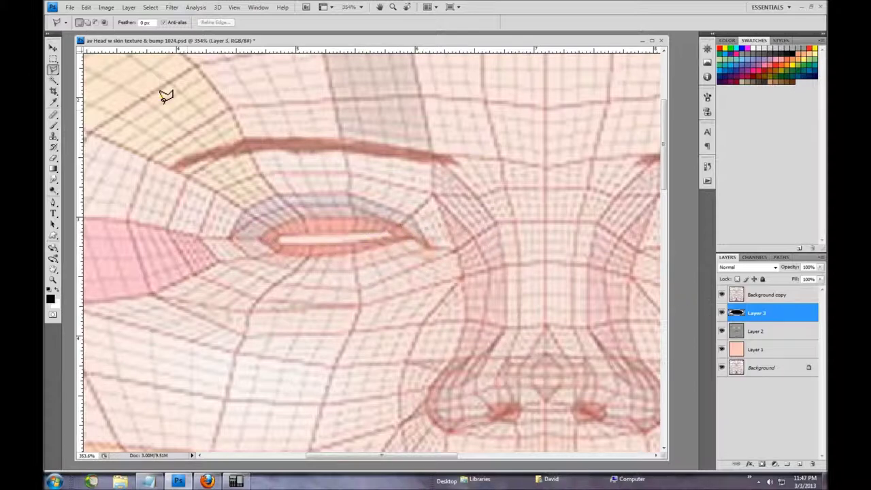
{"action": "left_click", "coordinate": [53, 202]}
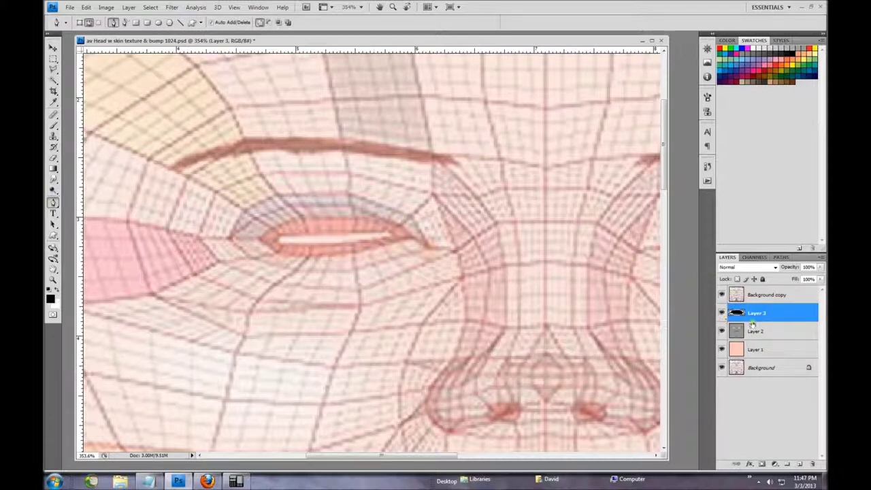
{"action": "left_click", "coordinate": [800, 466]}
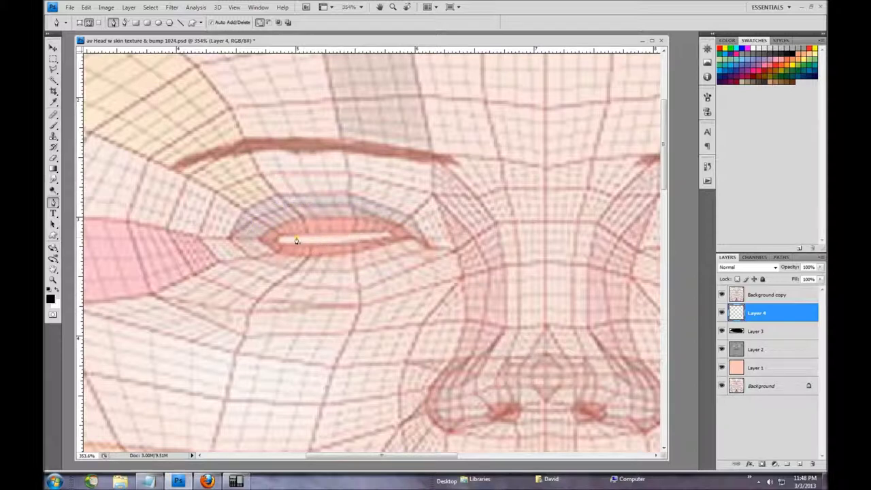
{"action": "left_click", "coordinate": [232, 236]}
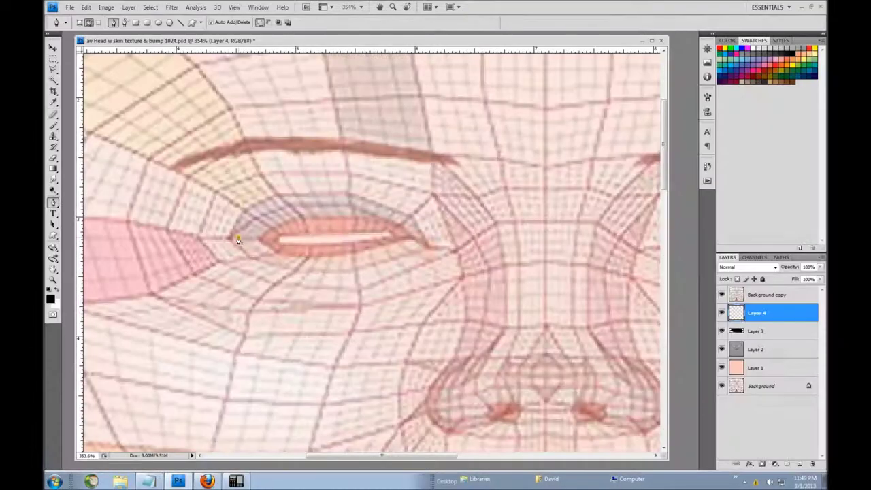
{"action": "left_click", "coordinate": [239, 240]}
{"action": "left_click", "coordinate": [405, 239]}
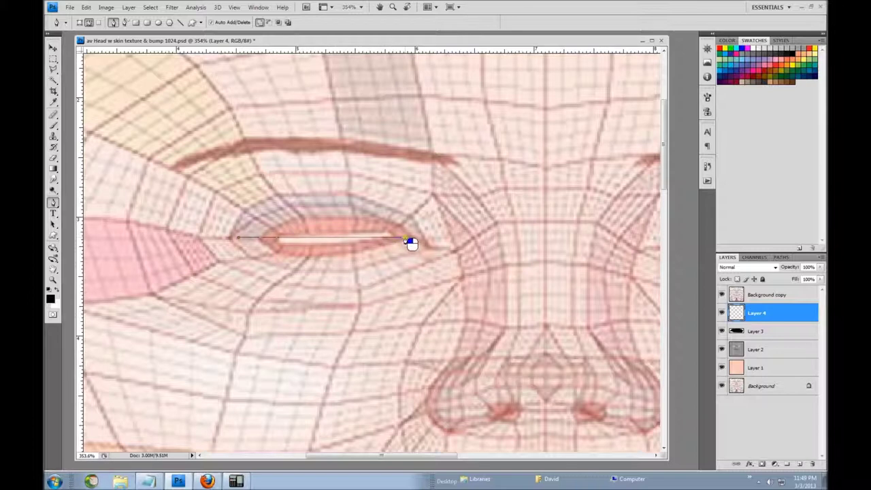
{"action": "left_click_drag", "start_coordinate": [405, 240], "coordinate": [407, 247]}
{"action": "key", "text": "Escape"}
{"action": "left_click", "coordinate": [418, 241]}
Draw a pen path from the unfilled eye's outer corner to its nose-side corner, curving the segment below the red eye opening.
{"action": "scroll", "coordinate": [411, 242], "scroll_direction": "up", "scroll_amount": 5}
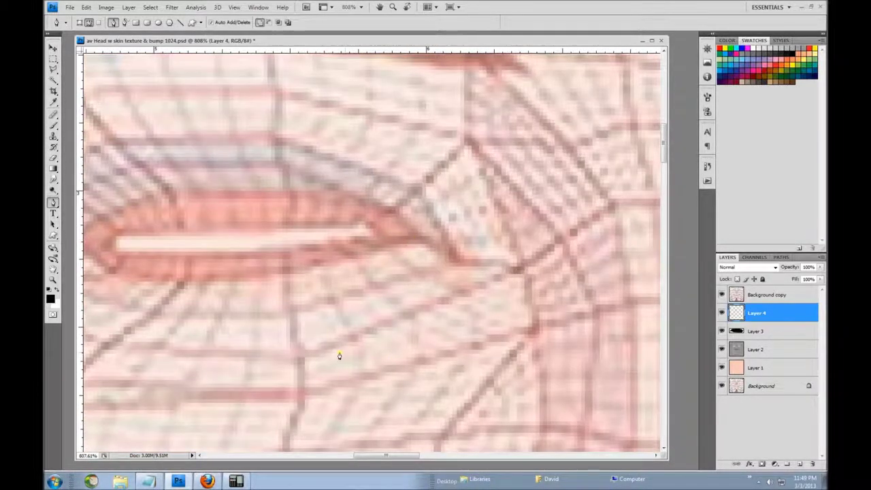
{"action": "left_click", "coordinate": [297, 321]}
{"action": "left_click_drag", "start_coordinate": [298, 322], "coordinate": [388, 334]}
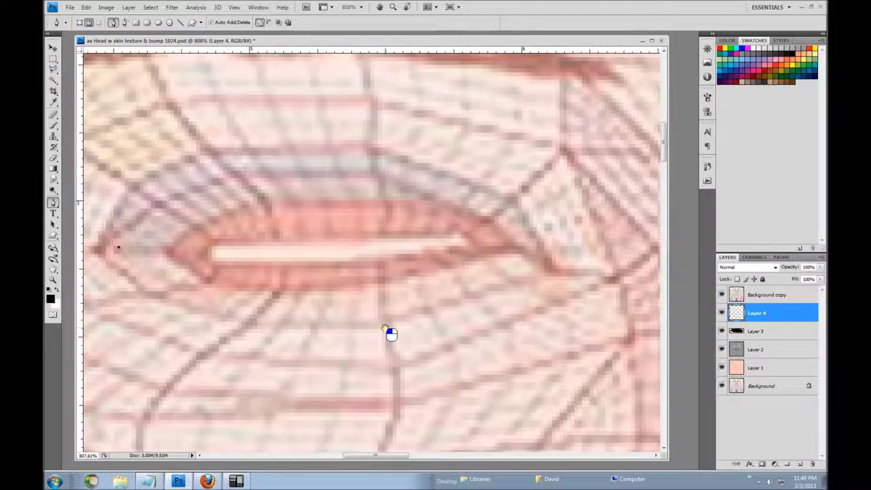
{"action": "left_click", "coordinate": [119, 249]}
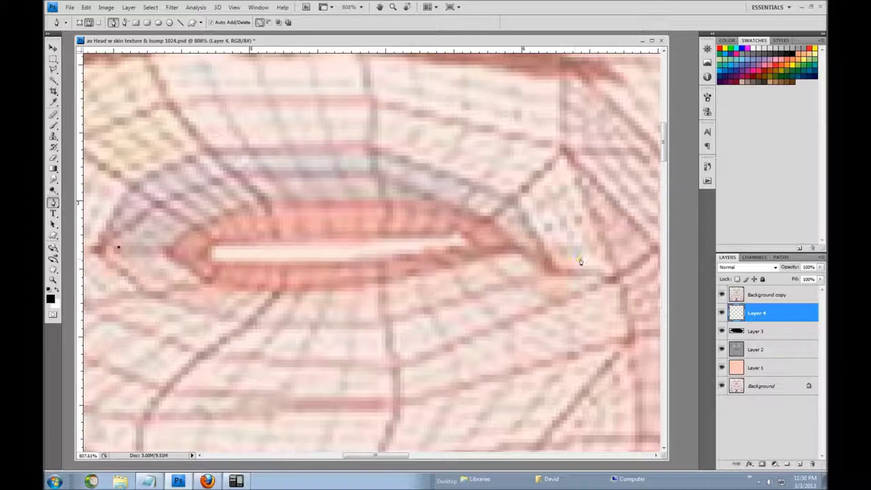
{"action": "left_click", "coordinate": [527, 254]}
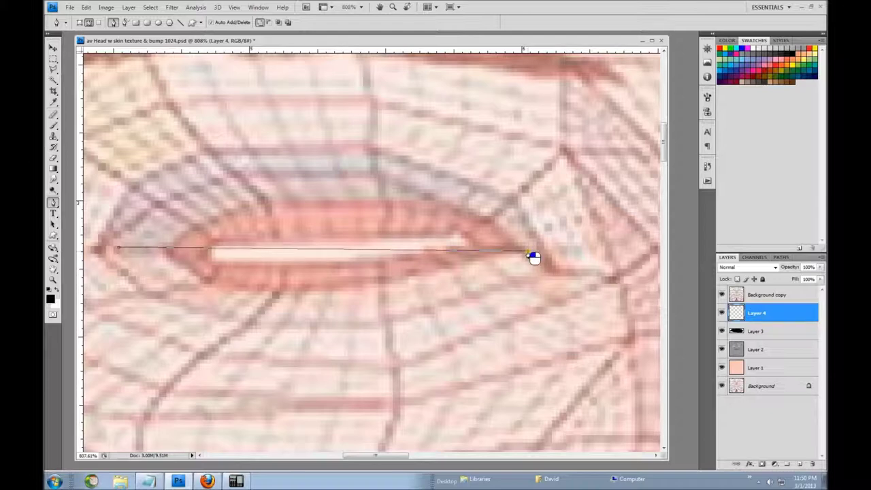
{"action": "left_click_drag", "start_coordinate": [534, 257], "coordinate": [546, 244]}
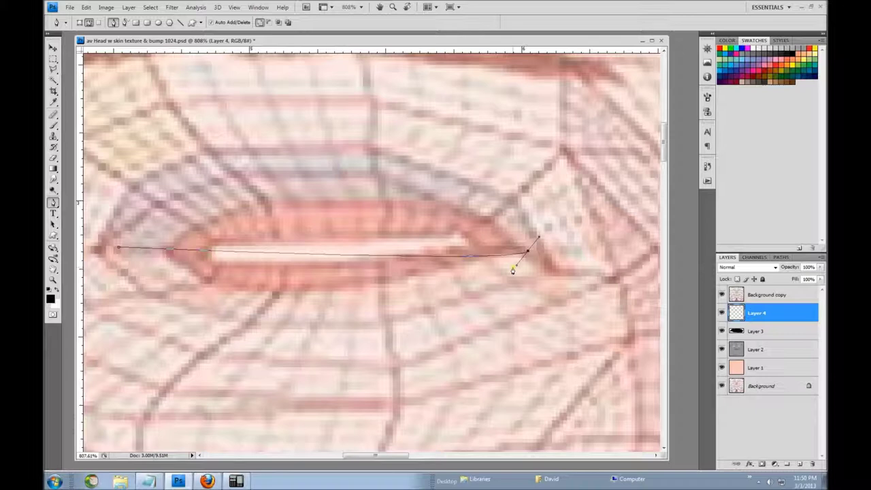
{"action": "left_click_drag", "start_coordinate": [517, 267], "coordinate": [226, 390]}
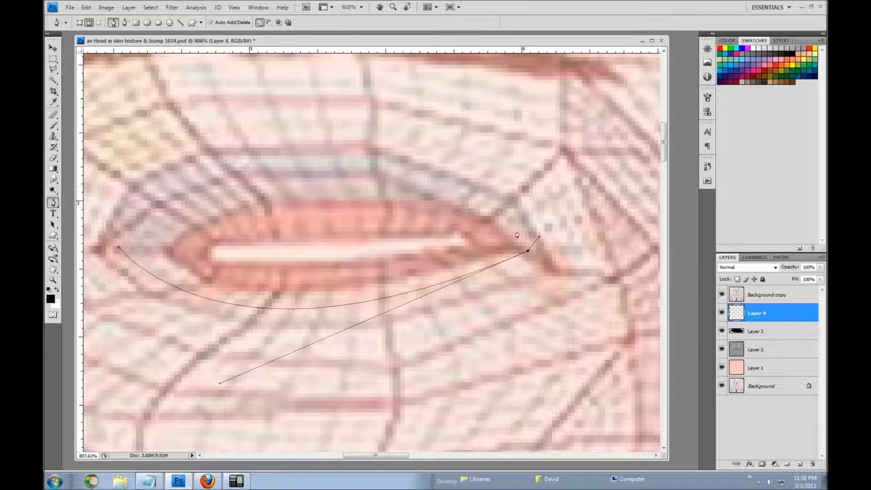
Close the path at the eye's outer corner and adjust both end handles so the upper segment arches above the red eye opening.
{"action": "left_click", "coordinate": [118, 250]}
{"action": "left_click_drag", "start_coordinate": [124, 253], "coordinate": [640, 250]}
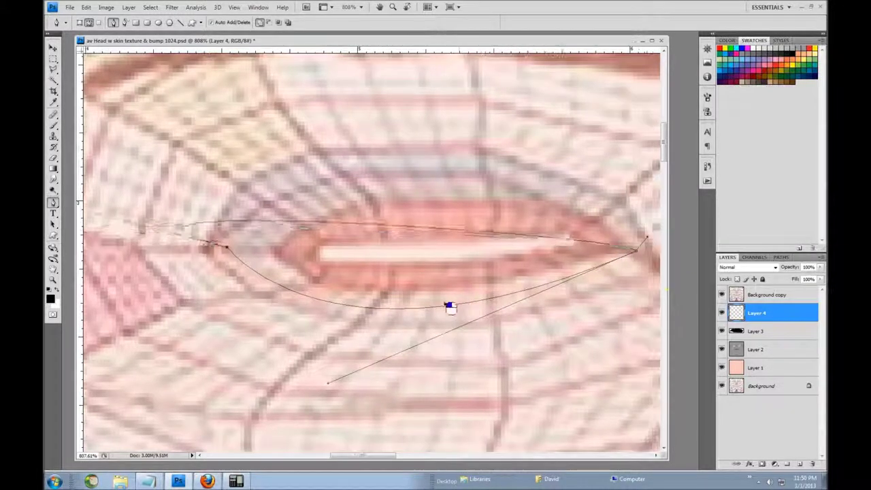
{"action": "left_click", "coordinate": [171, 278], "text": "ctrl"}
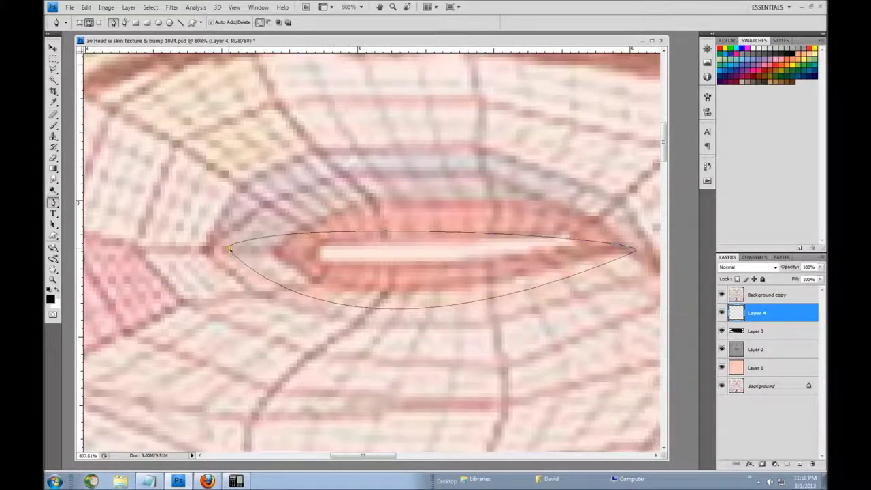
{"action": "left_click_drag", "start_coordinate": [237, 246], "coordinate": [285, 225]}
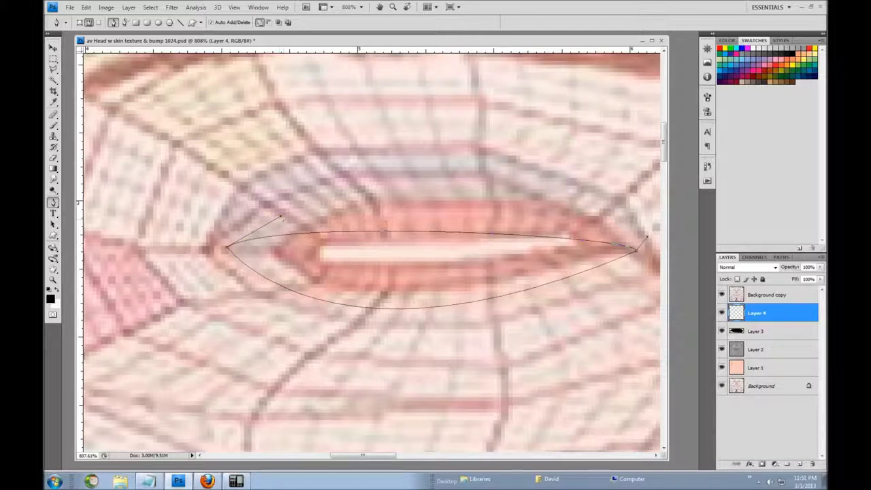
{"action": "left_click", "coordinate": [288, 223]}
{"action": "left_click_drag", "start_coordinate": [288, 224], "coordinate": [426, 95]}
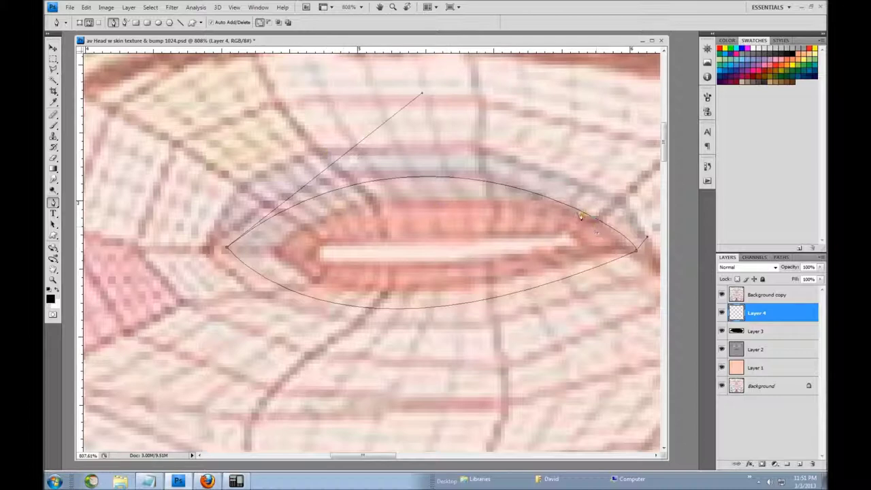
{"action": "mouse_move", "coordinate": [647, 238]}
{"action": "left_mouse_down"}
{"action": "mouse_move", "coordinate": [657, 231]}
{"action": "mouse_move", "coordinate": [652, 226]}
{"action": "left_mouse_up"}
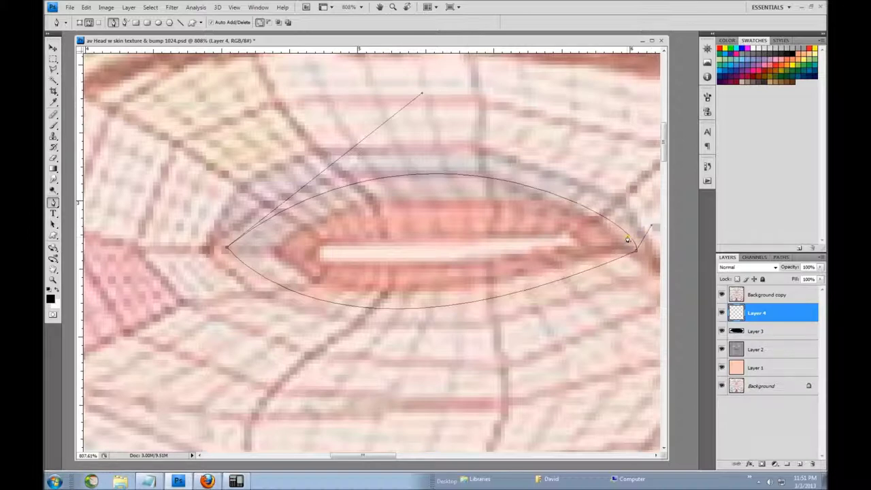
{"action": "left_click_drag", "start_coordinate": [651, 225], "coordinate": [661, 228]}
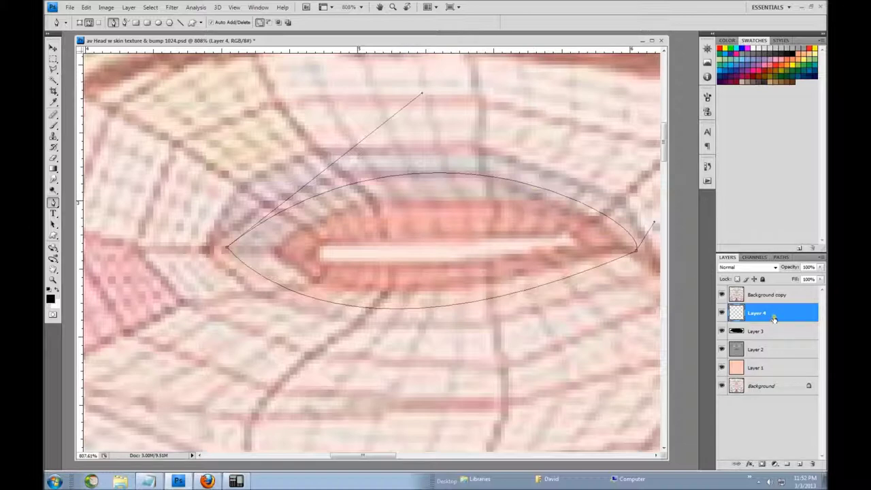
Convert the eye-shaped work path into a new anti-aliased selection.
{"action": "left_click", "coordinate": [783, 257]}
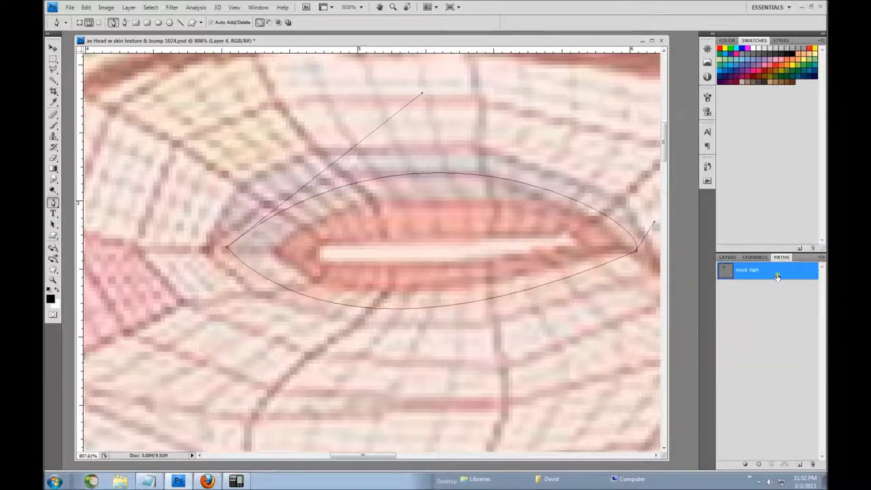
{"action": "right_click", "coordinate": [776, 272]}
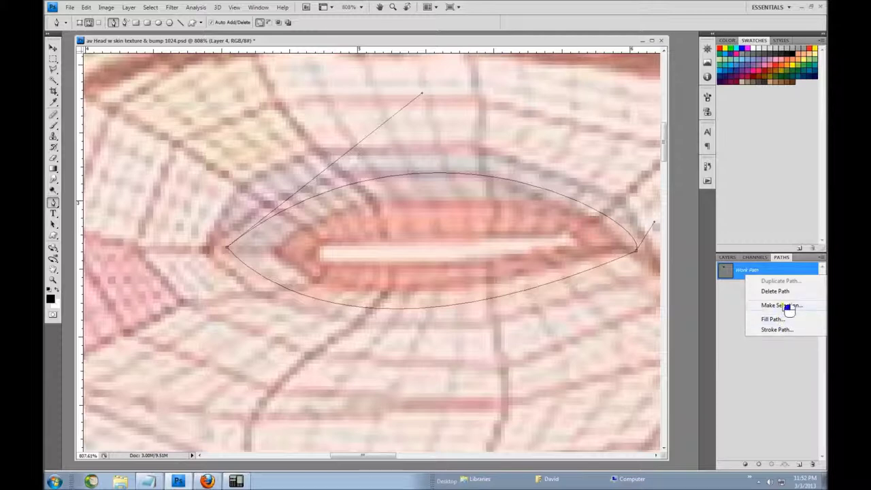
{"action": "left_click", "coordinate": [780, 304]}
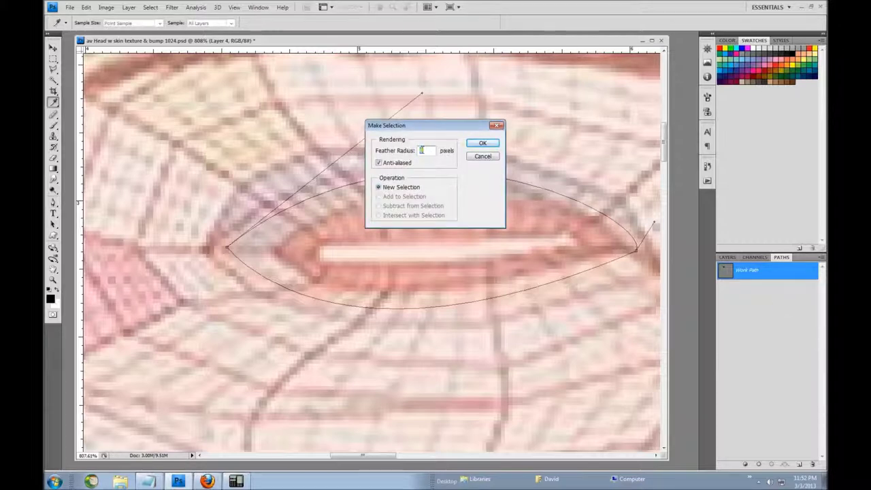
{"action": "left_click", "coordinate": [483, 143]}
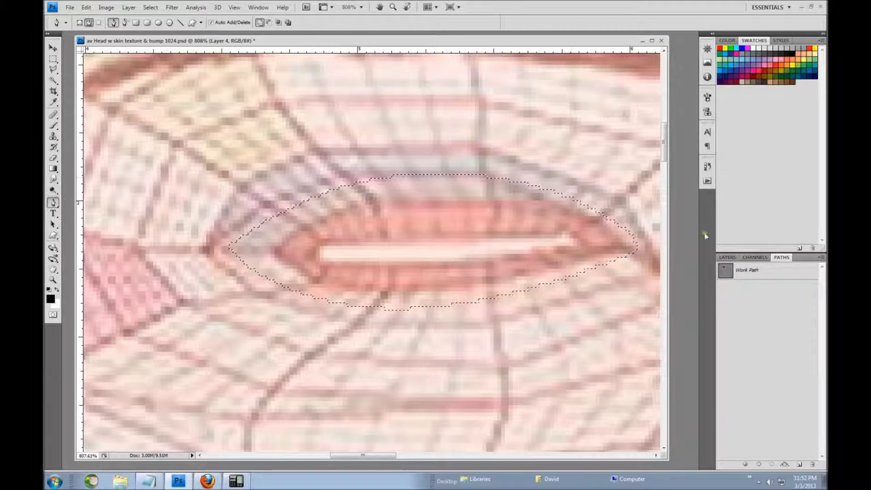
Fill the curved eye selection with black on Layer 4 in Normal mode at 100% opacity.
{"action": "left_click", "coordinate": [727, 257]}
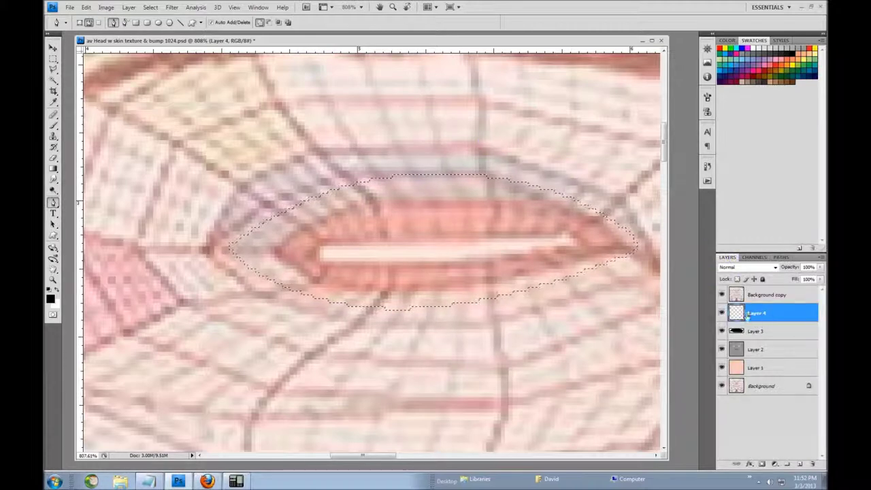
{"action": "left_click", "coordinate": [71, 8]}
{"action": "mouse_move", "coordinate": [87, 7]}
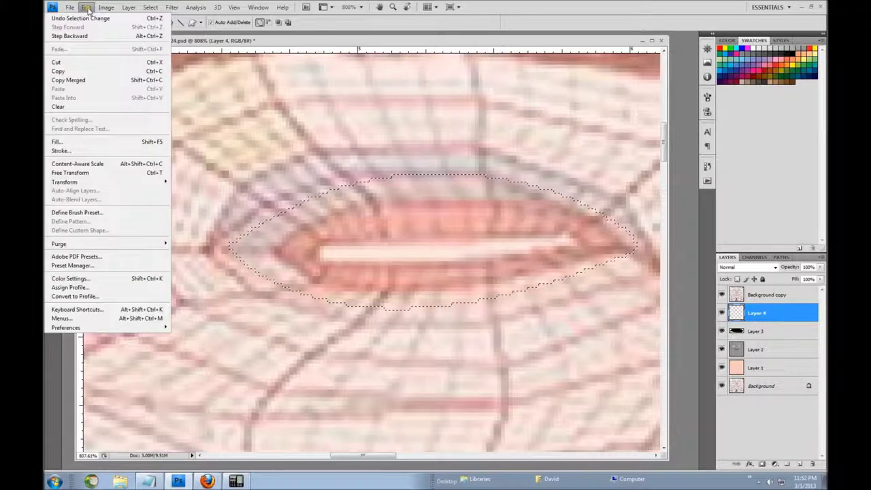
{"action": "left_click", "coordinate": [106, 141]}
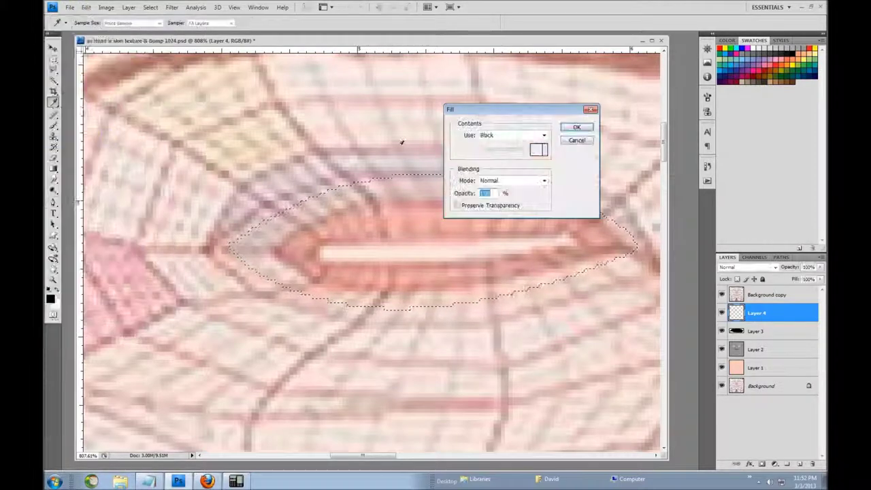
{"action": "left_click", "coordinate": [578, 125]}
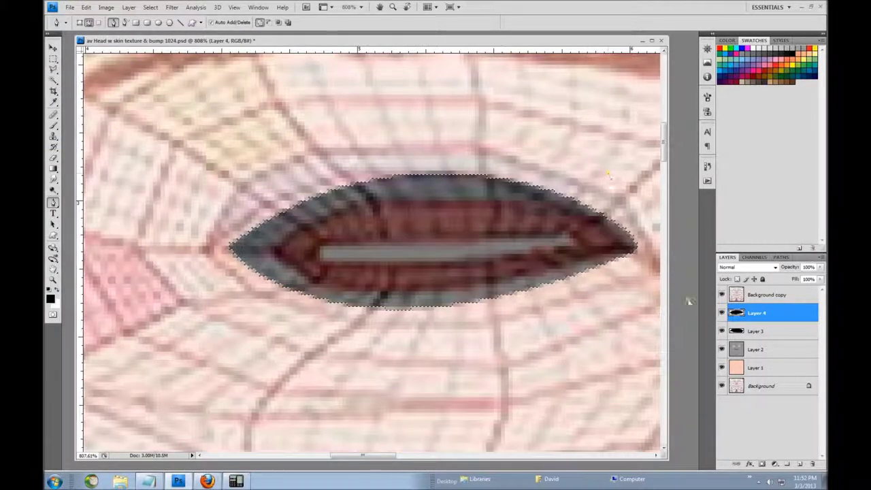
Hide the Background copy layer, deselect the eye, and compare the curved and angular black eye shapes on the skin.
{"action": "left_click", "coordinate": [722, 294]}
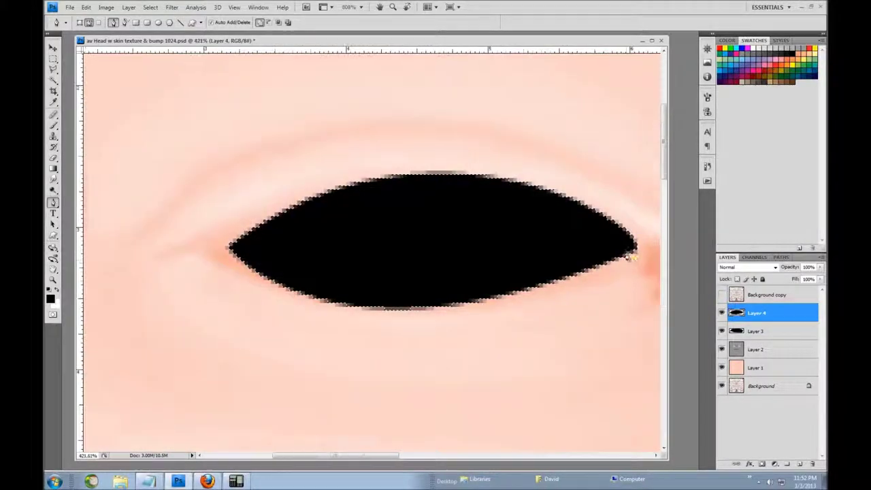
{"action": "scroll", "coordinate": [632, 252], "scroll_direction": "down", "scroll_amount": 8}
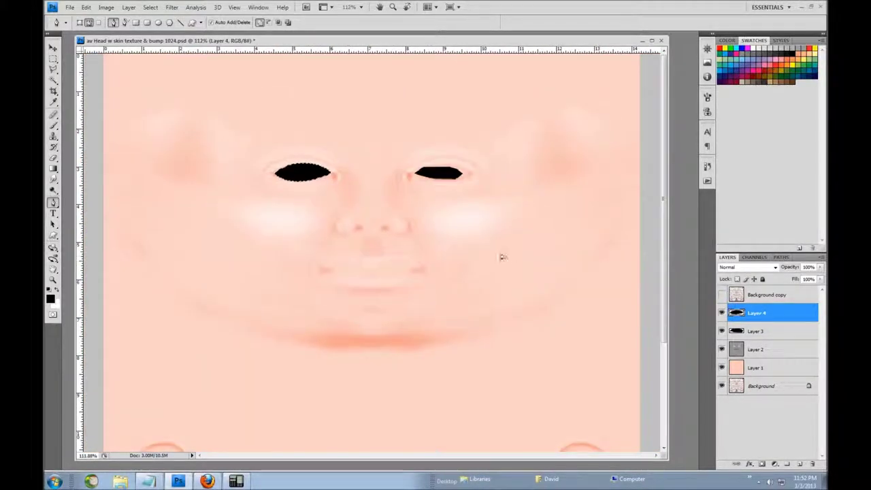
{"action": "key", "text": "ctrl+d"}
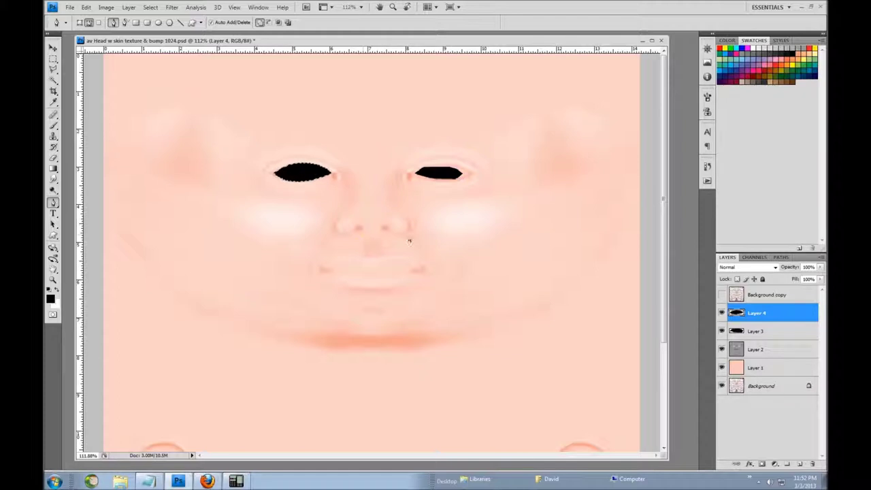
{"action": "scroll", "coordinate": [310, 177], "scroll_direction": "up", "scroll_amount": 3}
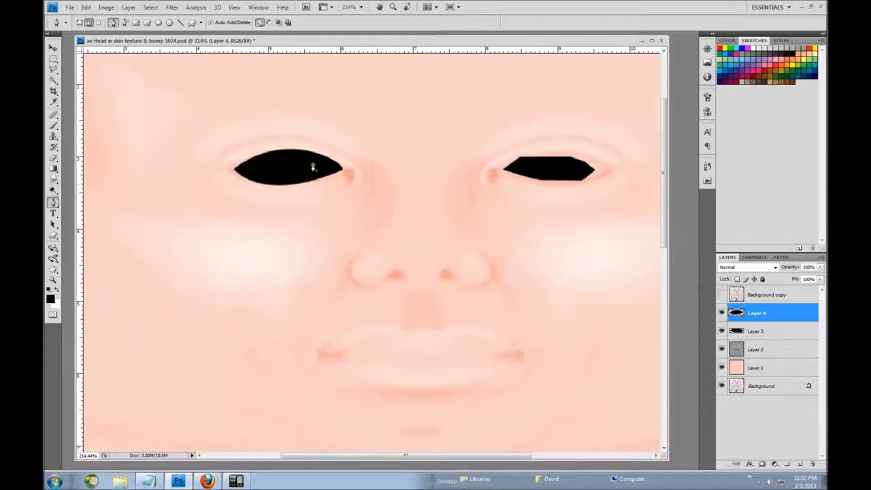
{"action": "scroll", "coordinate": [320, 172], "scroll_direction": "down", "scroll_amount": 1}
{"action": "scroll", "coordinate": [326, 172], "scroll_direction": "down", "scroll_amount": 2}
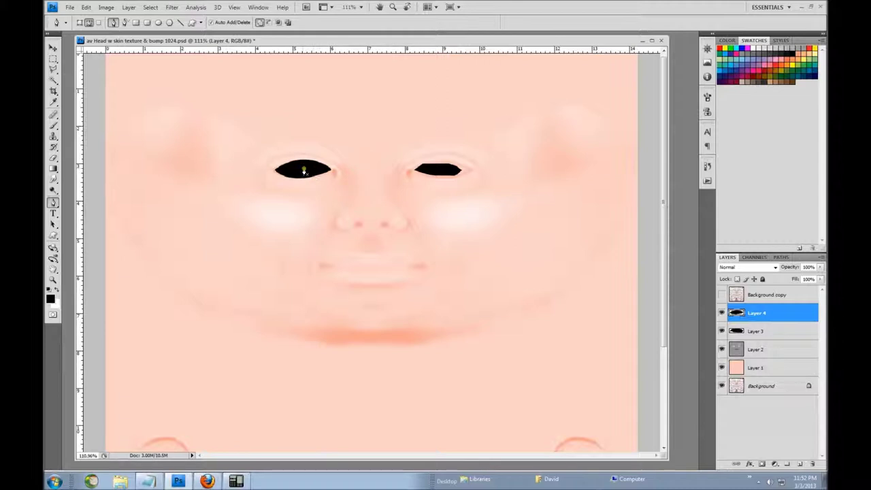
Toggle the visibility of Layer 3 and Layer 4 off and on to identify which eye shape each layer holds.
{"action": "left_click", "coordinate": [722, 331]}
{"action": "left_click", "coordinate": [722, 331]}
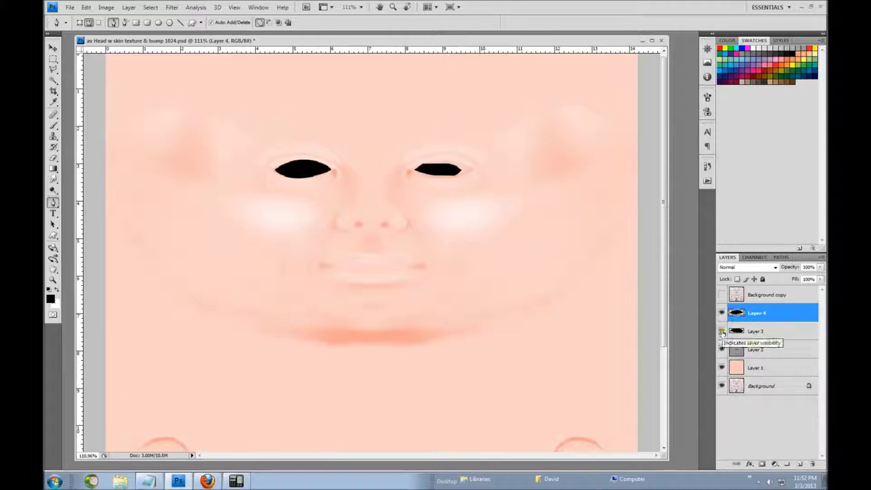
{"action": "left_click", "coordinate": [721, 314]}
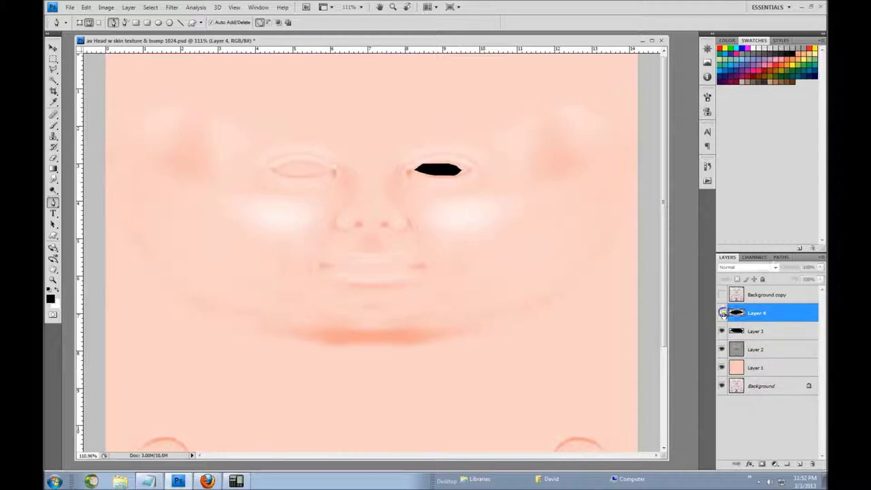
{"action": "left_click", "coordinate": [722, 313]}
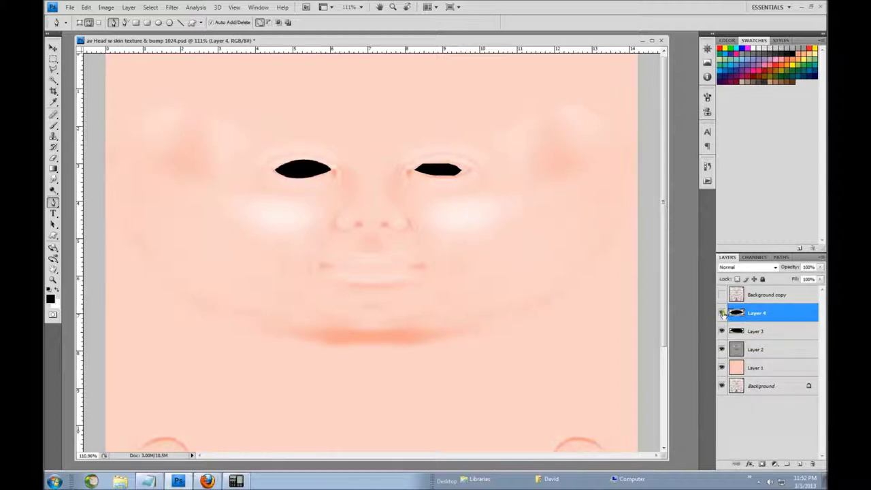
{"action": "left_click", "coordinate": [722, 313]}
{"action": "left_click", "coordinate": [721, 313]}
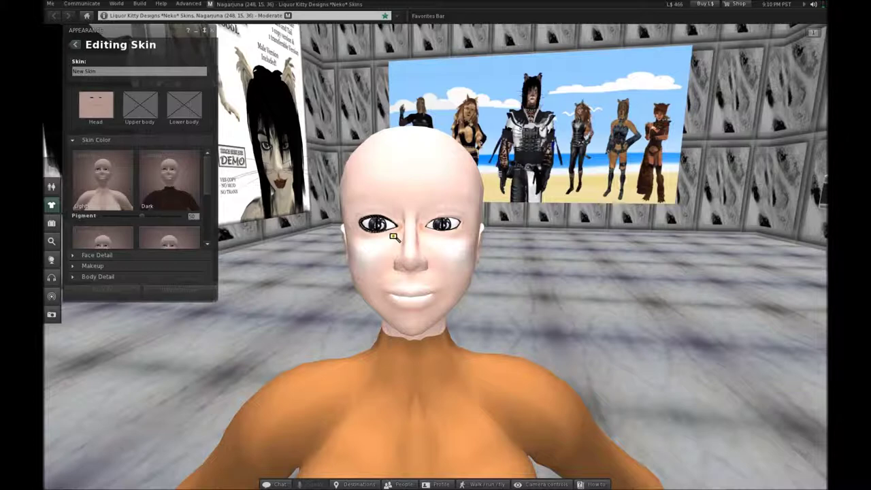
Switch to Second Life and orbit the camera around the avatar's head to examine the black eye makeup from the side.
{"action": "mouse_move", "coordinate": [393, 239]}
{"action": "left_mouse_down"}
{"action": "mouse_move", "coordinate": [238, 240]}
{"action": "mouse_move", "coordinate": [381, 239]}
{"action": "left_mouse_up"}
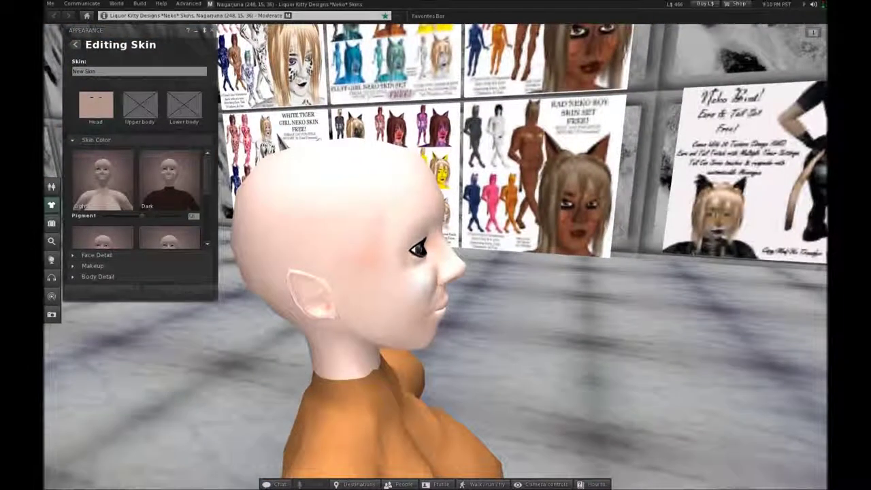